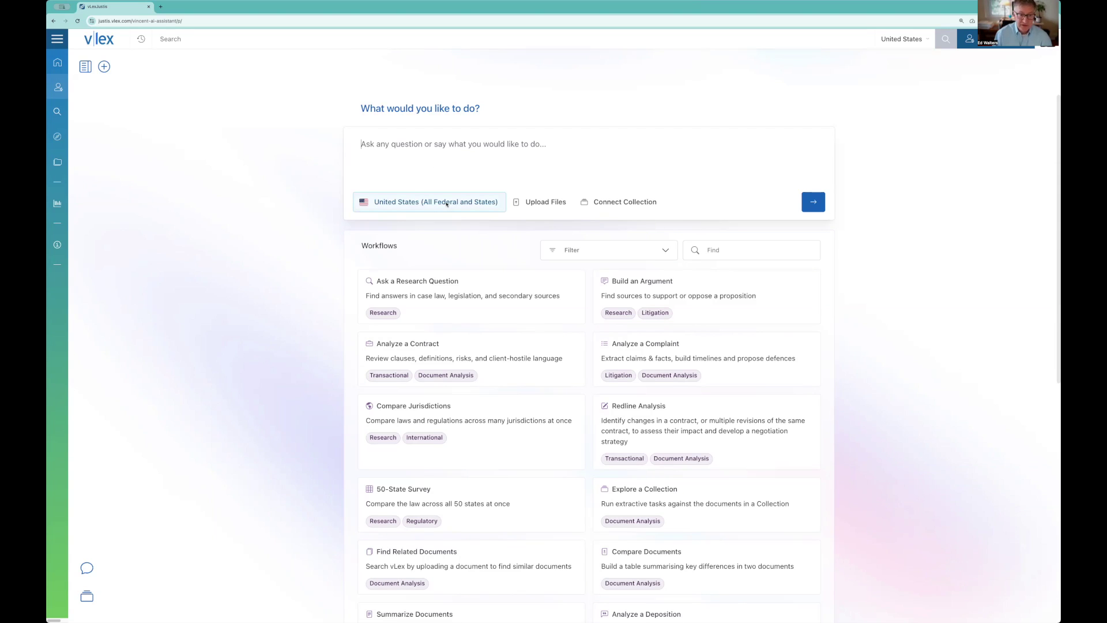
# Check the jurisdiction settings and keep United States as the country.
pyautogui.click(461, 212)
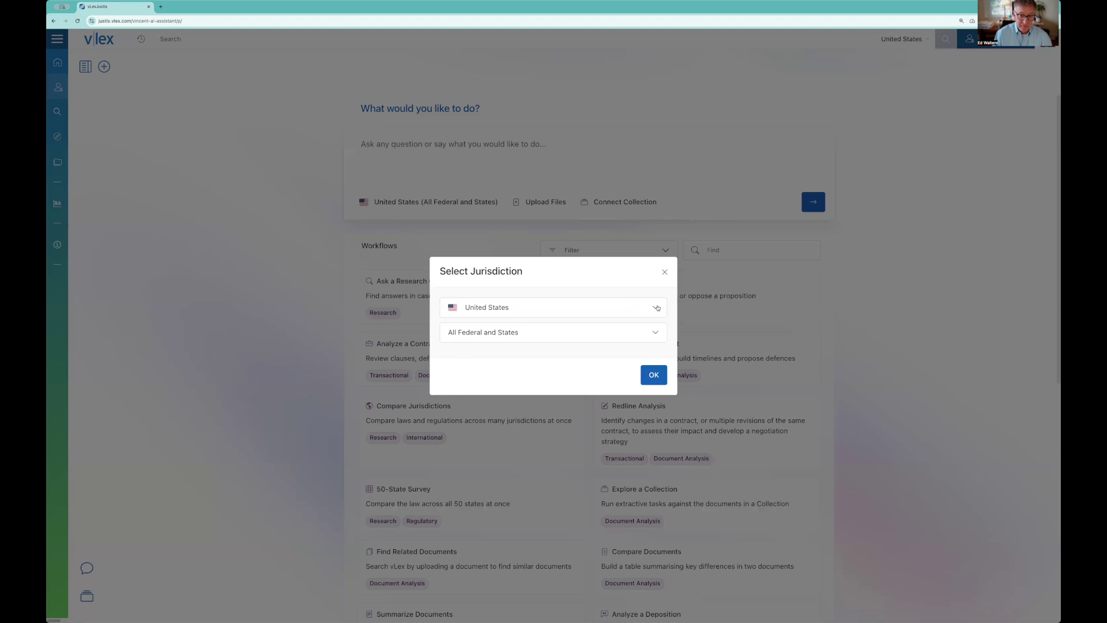
pyautogui.click(657, 308)
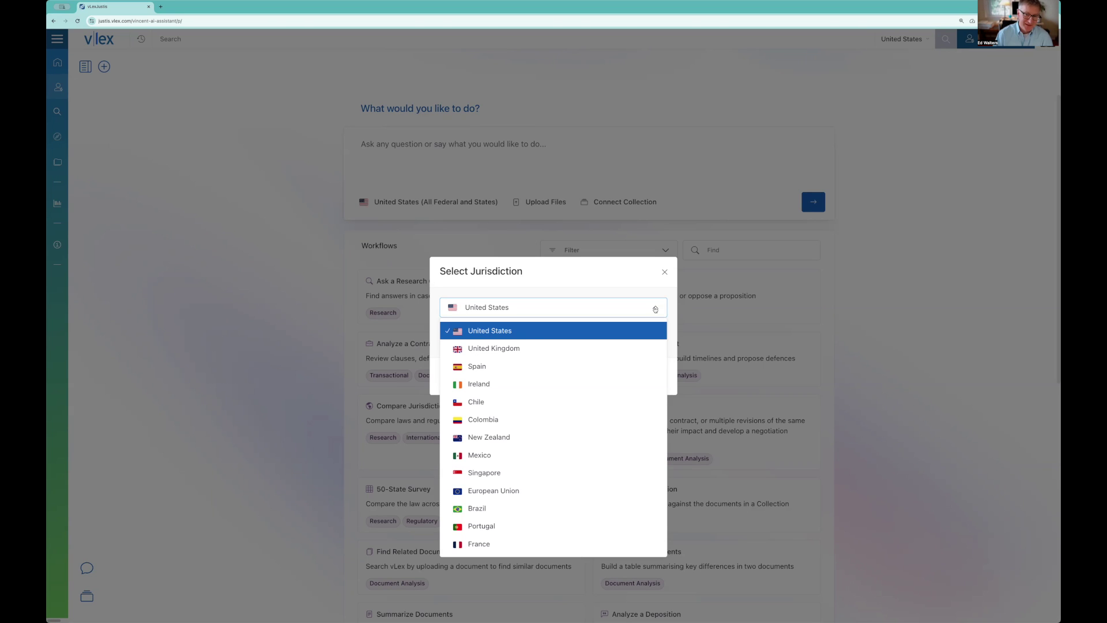
pyautogui.click(656, 310)
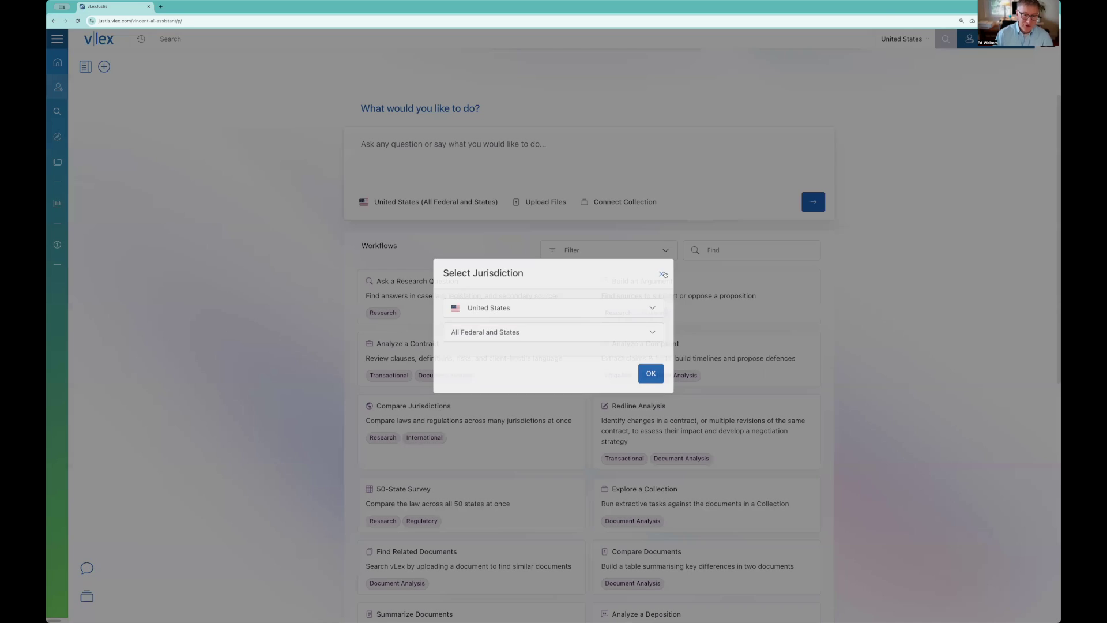
pyautogui.click(665, 273)
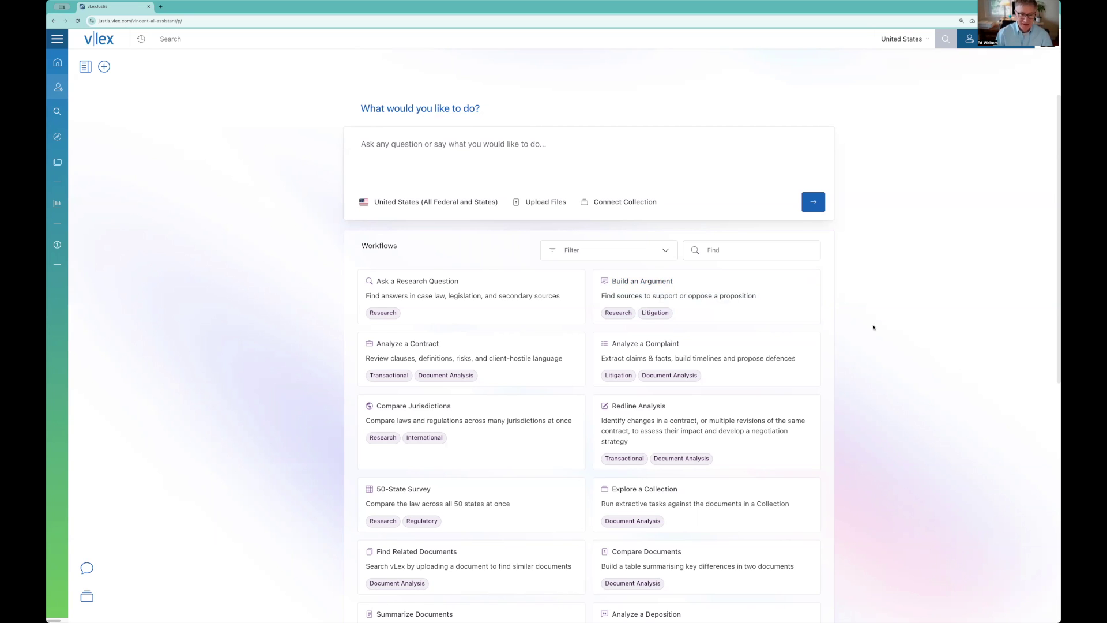
# Scroll the Workflows list down to the Analyse Pleadings card and open it.
pyautogui.scroll(-1, 559, 360)
pyautogui.scroll(-5, 559, 360)
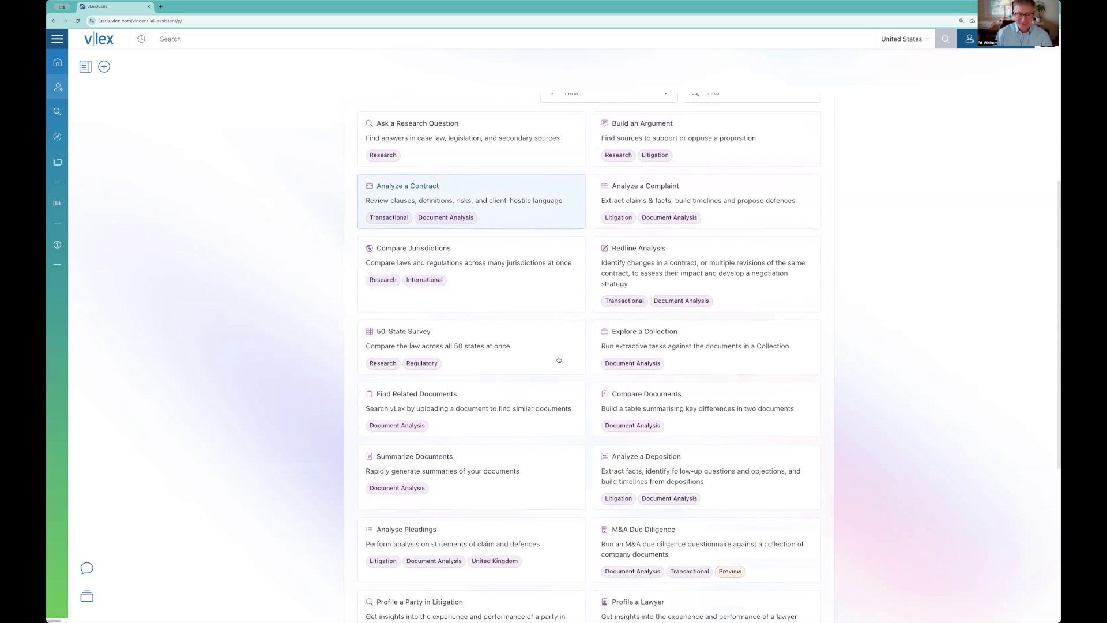
pyautogui.scroll(-2, 558, 360)
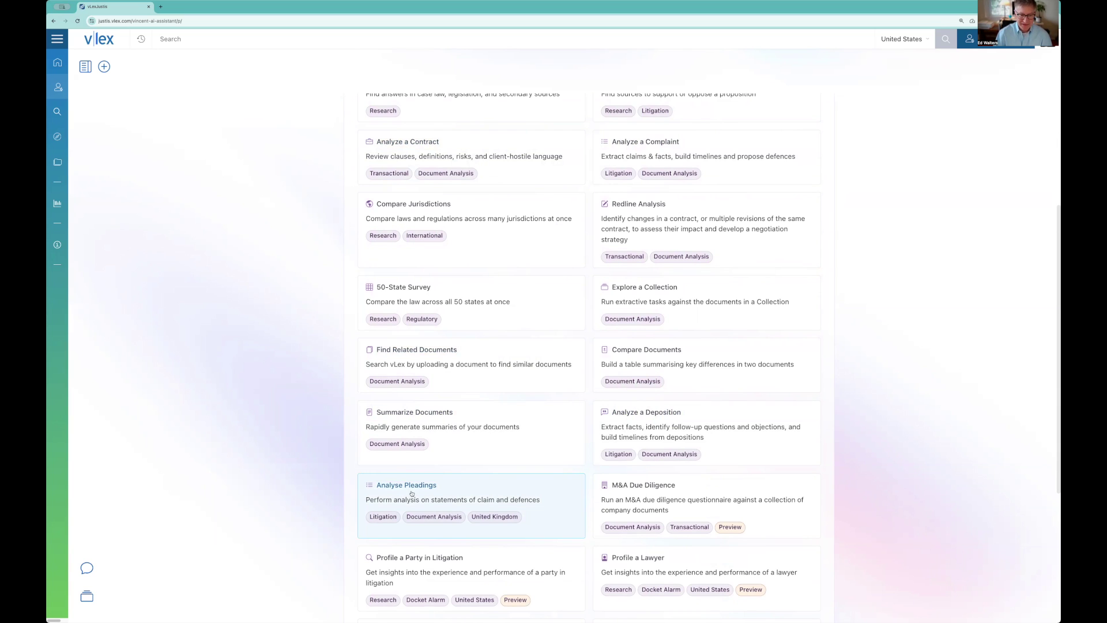
pyautogui.click(537, 499)
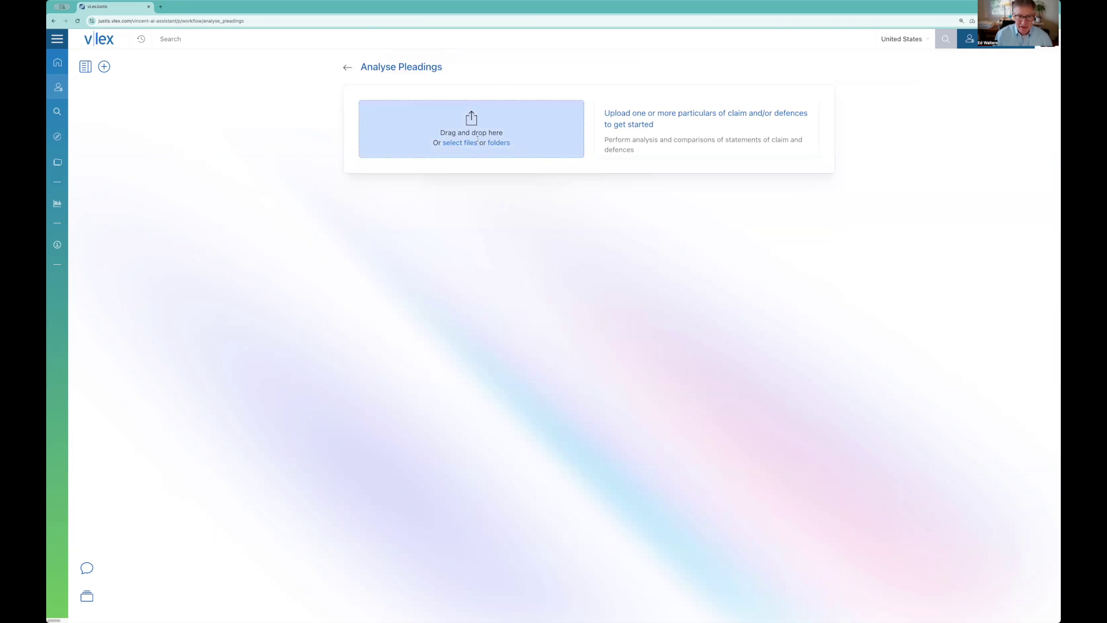
# Add the particulars of claim PDF and submit a Compare Pleadings analysis.
pyautogui.moveTo(477, 138); pyautogui.dragTo(477, 140)
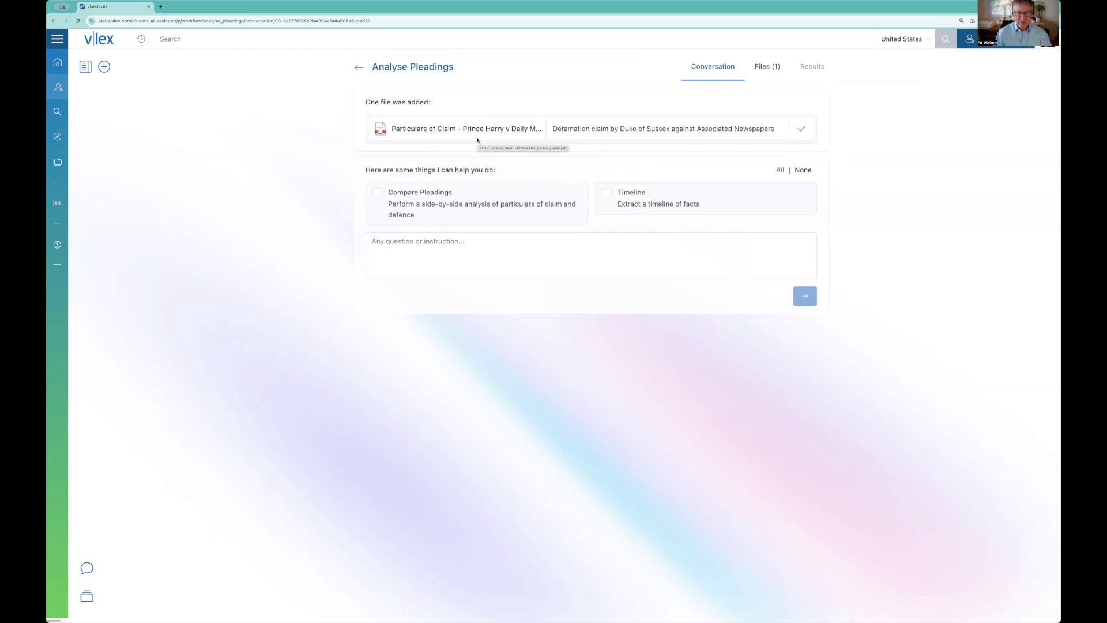
pyautogui.click(377, 192)
pyautogui.click(806, 299)
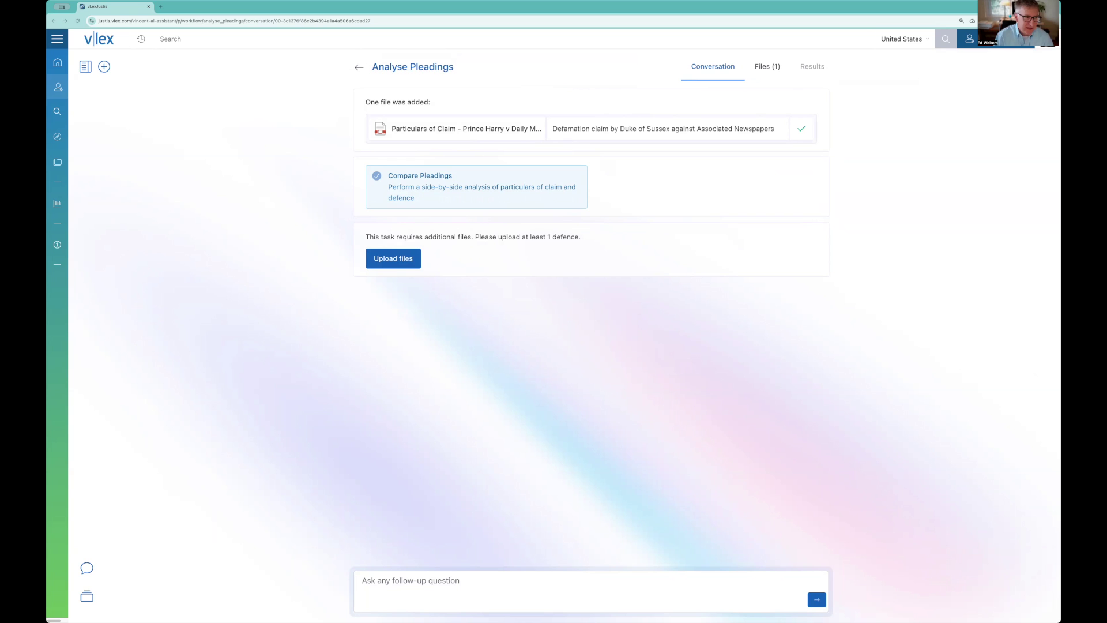
# Upload the Defence PDF from the Files view to generate the claim-versus-defence table.
pyautogui.click(371, 264)
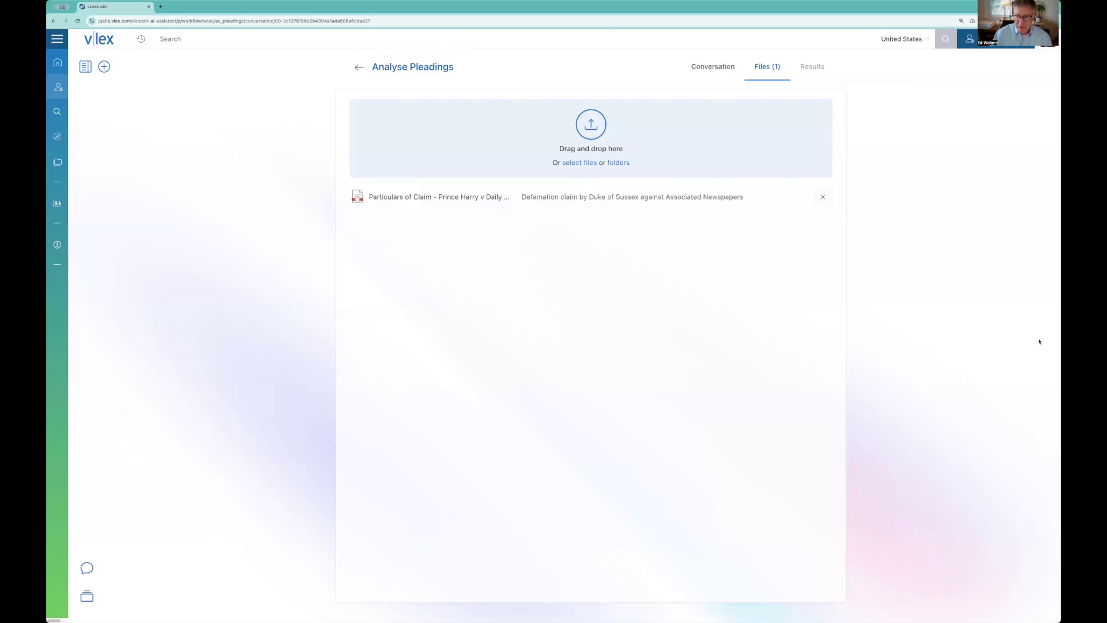
pyautogui.moveTo(819, 236); pyautogui.dragTo(570, 171)
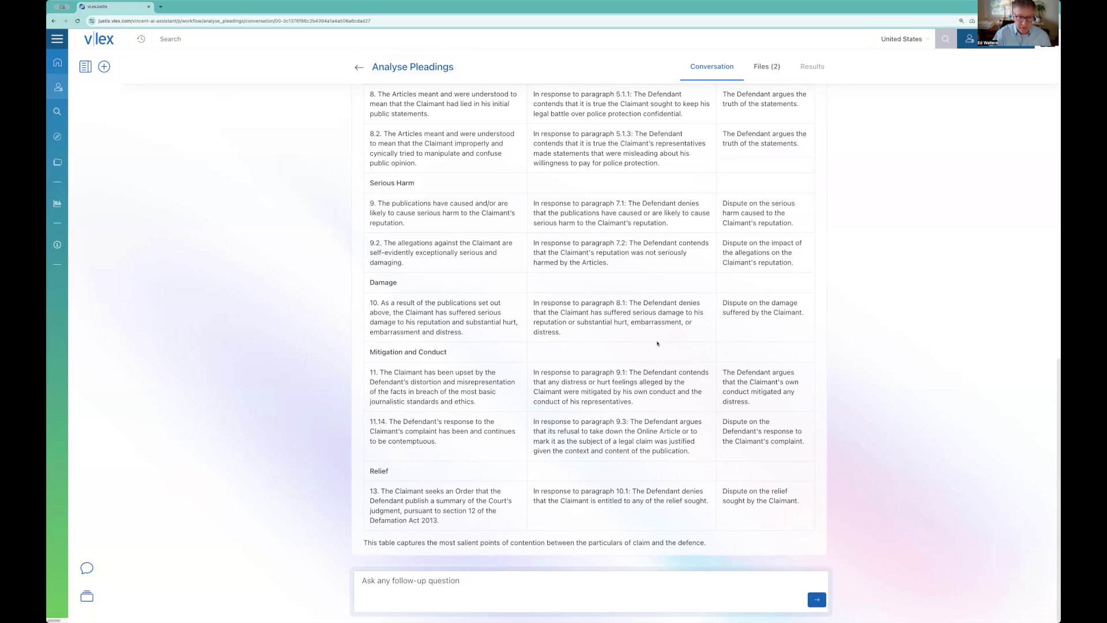
# Review the table's download format choices without downloading, then go back to the home page.
pyautogui.scroll(3, 657, 344)
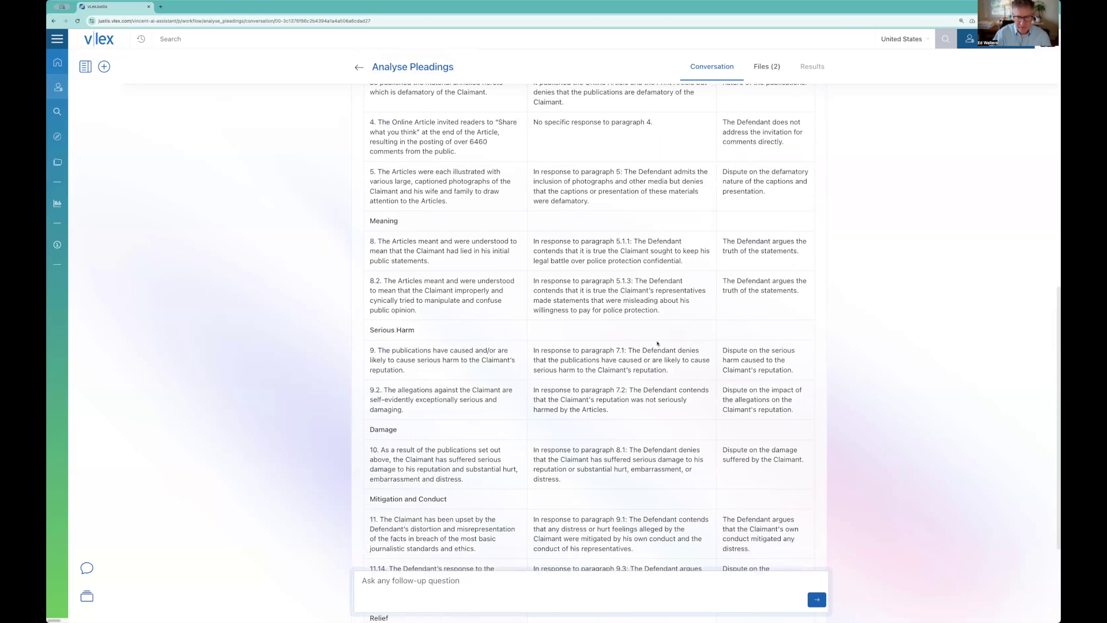
pyautogui.scroll(4, 658, 344)
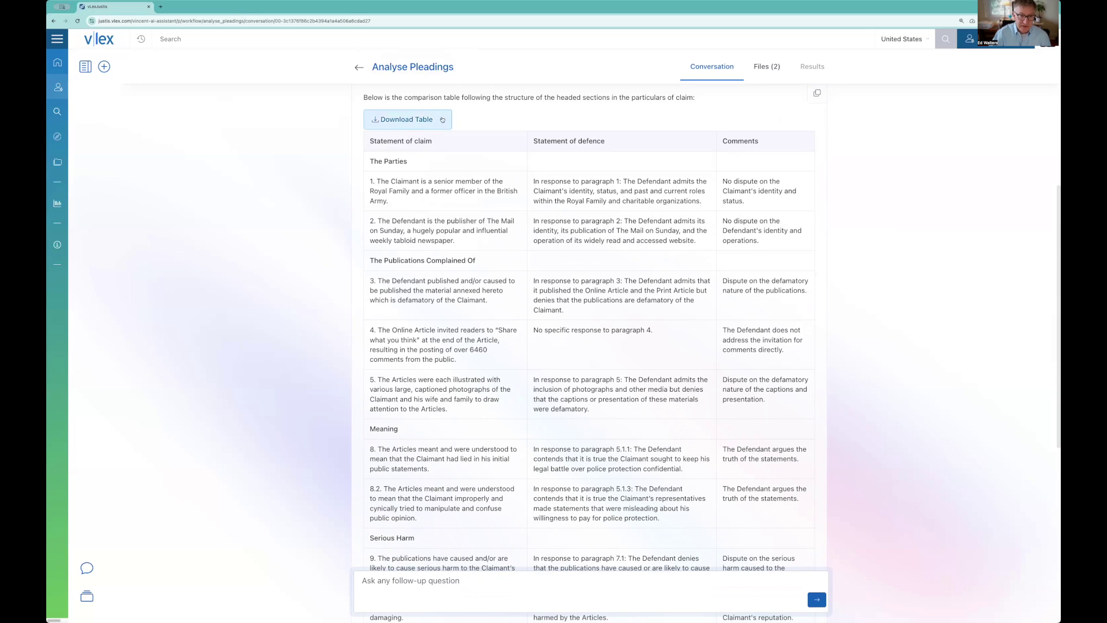
pyautogui.click(443, 120)
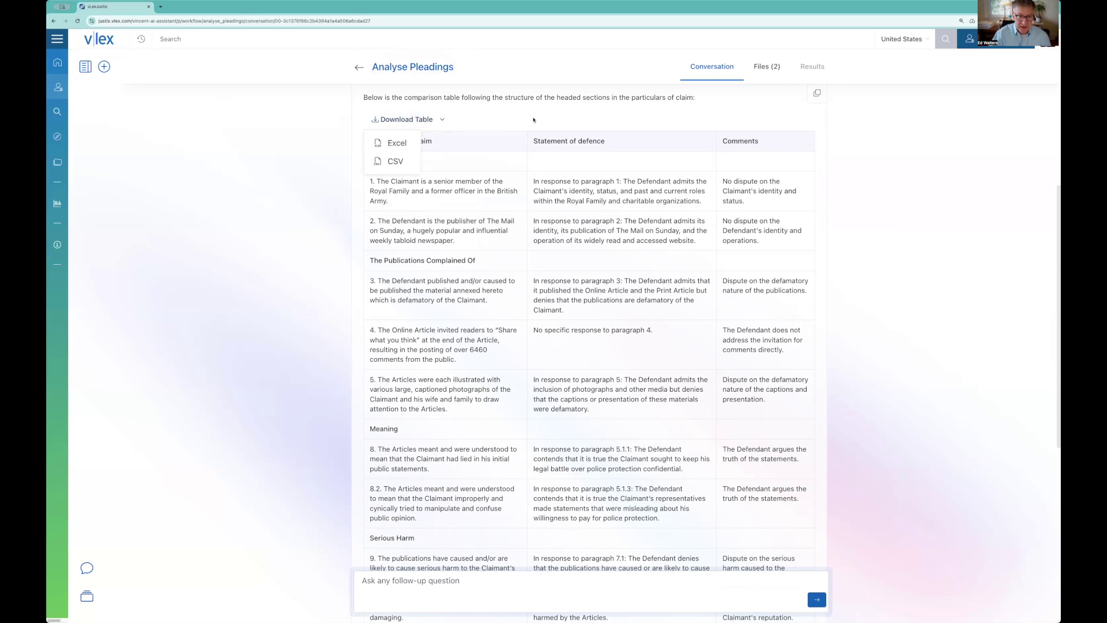
pyautogui.click(533, 120)
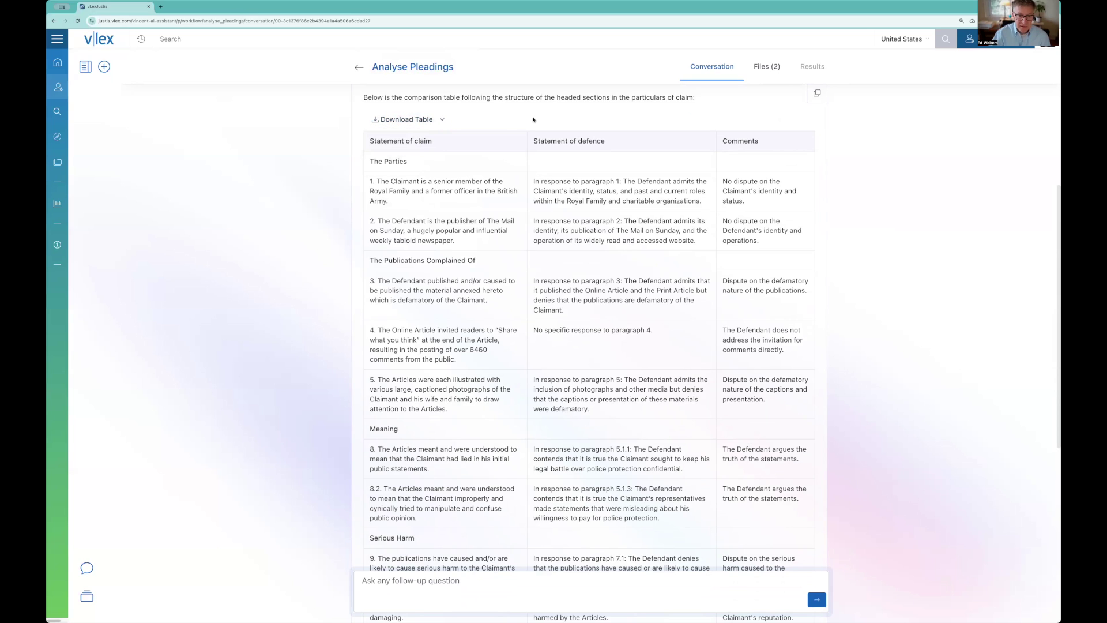
pyautogui.click(359, 69)
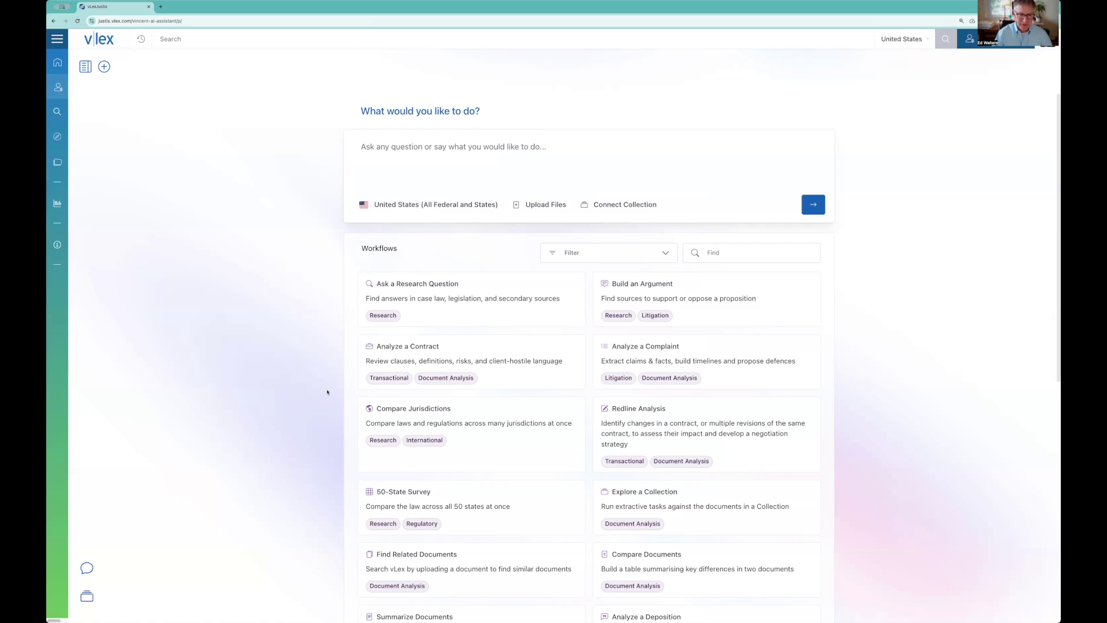
pyautogui.scroll(-2, 327, 393)
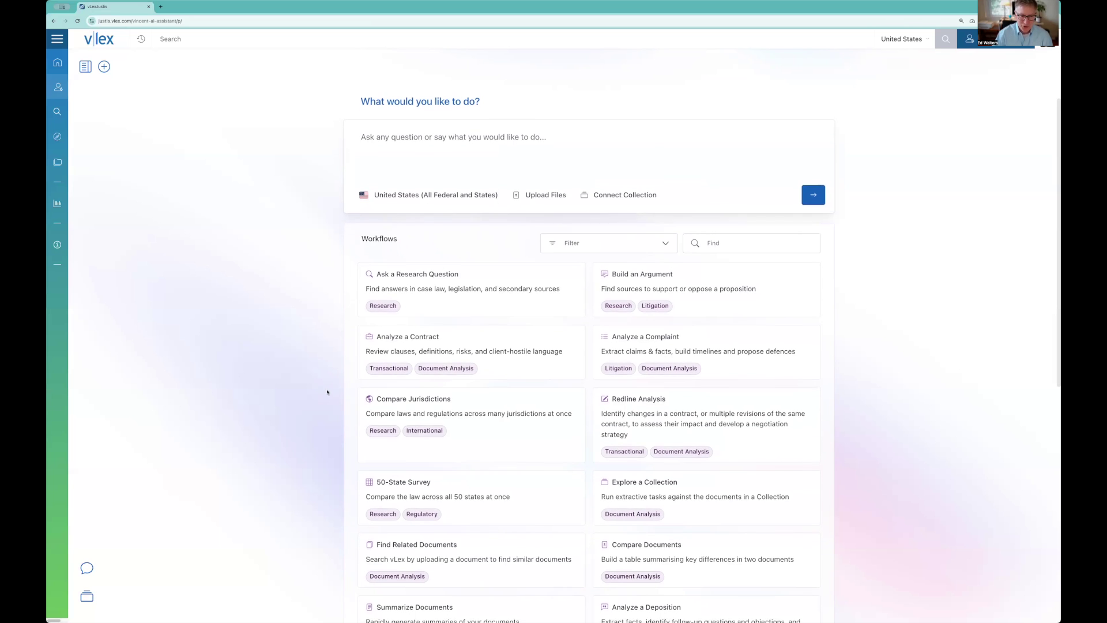
pyautogui.scroll(-2, 327, 392)
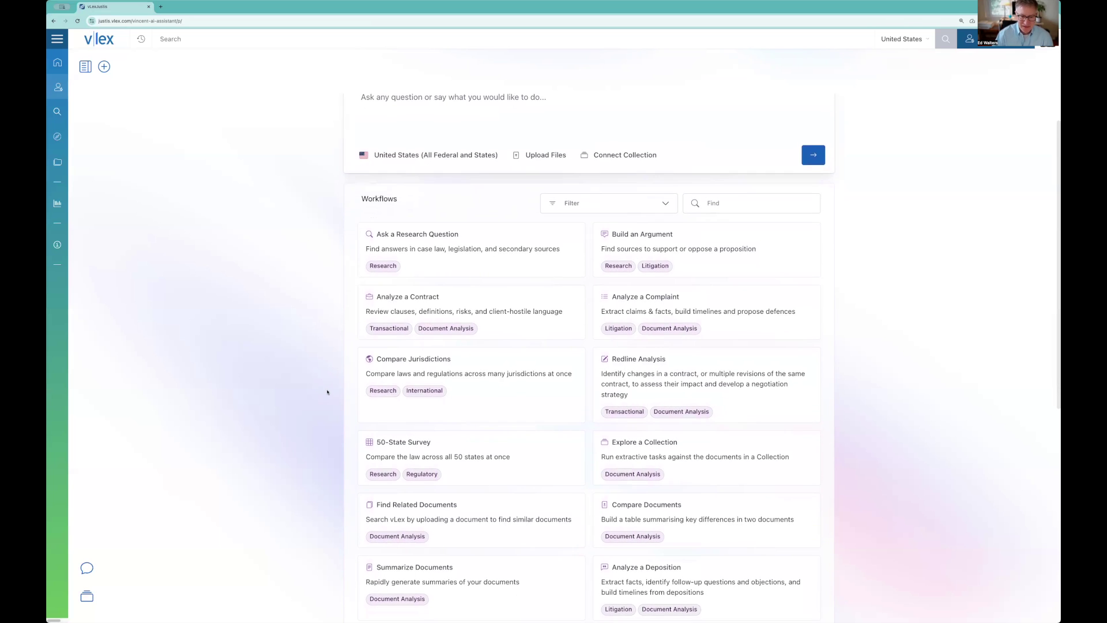
pyautogui.scroll(-2, 327, 393)
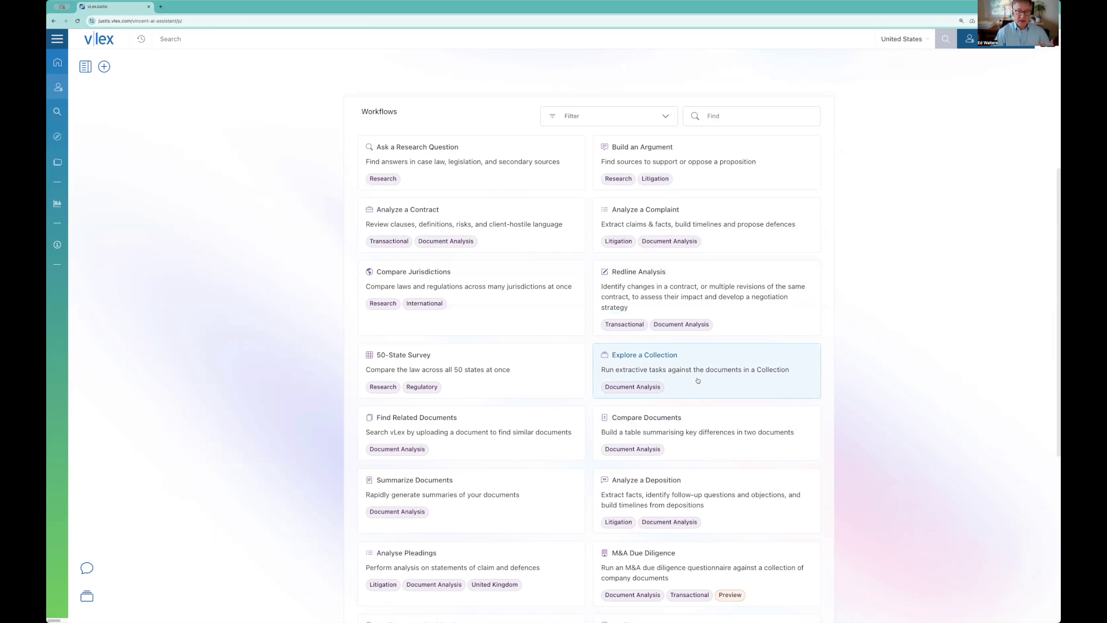
# Start Explore a Collection with the TechInnovate Due Diligence collection connected.
pyautogui.click(698, 380)
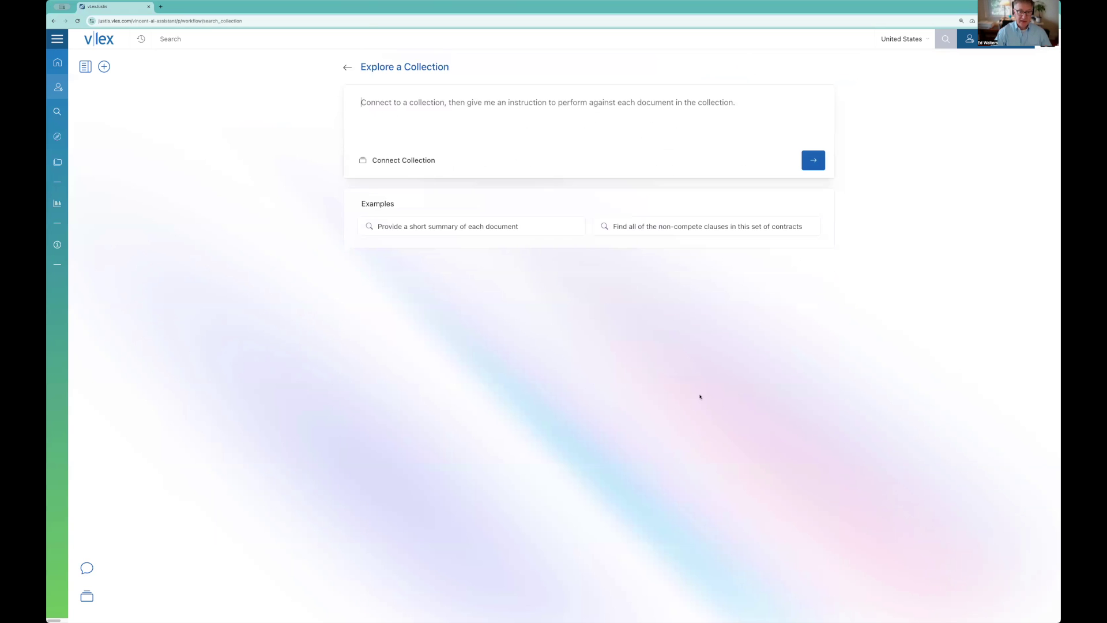
pyautogui.click(398, 161)
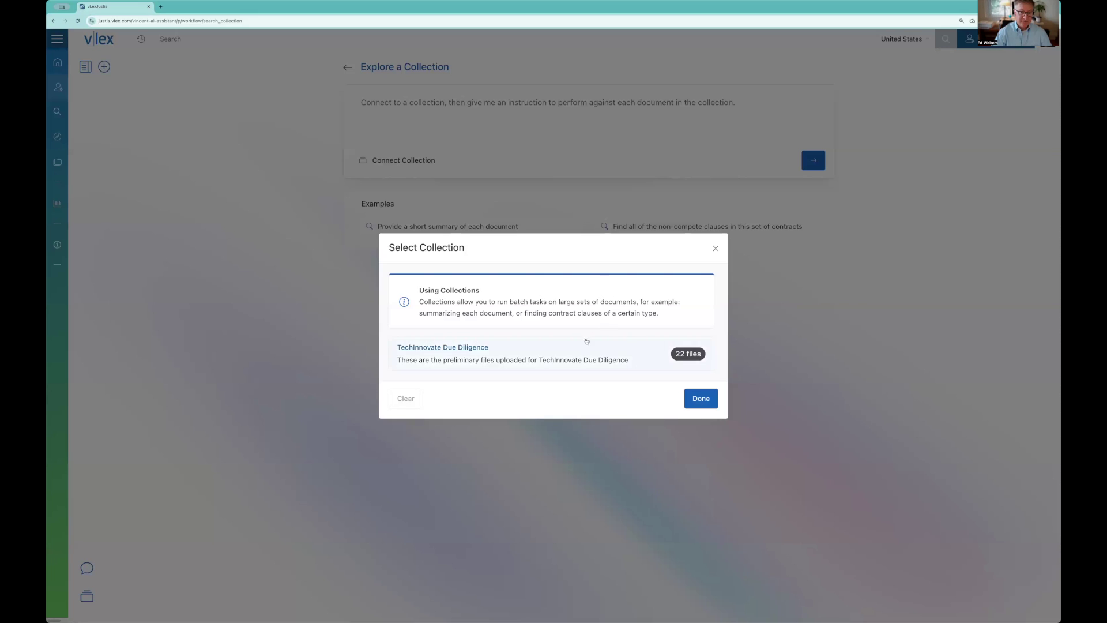
pyautogui.click(511, 356)
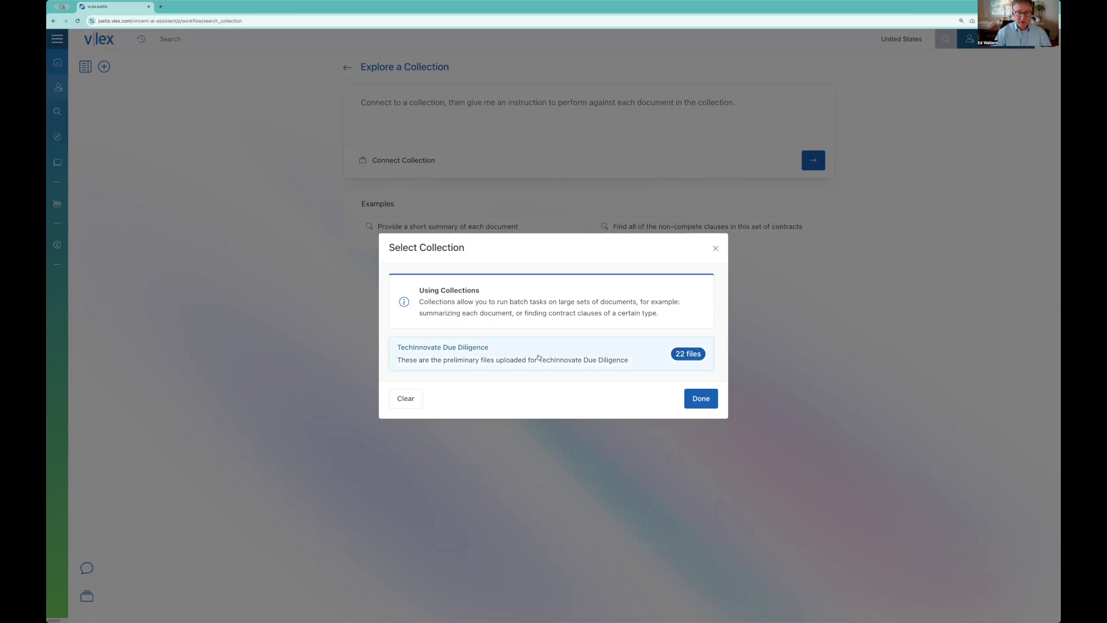
pyautogui.click(704, 402)
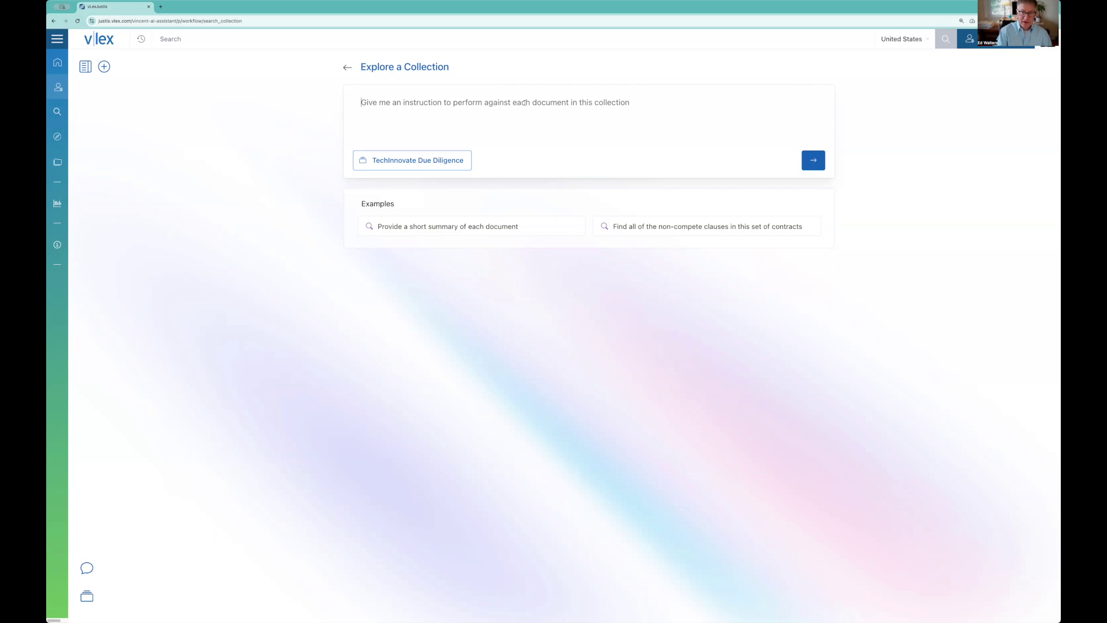
# Ask the collection 'What is the salary compensation for the TechInnovate CEO?'.
pyautogui.write('What is the')
pyautogui.write(' comp')
pyautogui.press('BackSpace')
pyautogui.press('BackSpace')
pyautogui.press('BackSpace')
pyautogui.write('alary compensation for th e TechInnovate CEO')
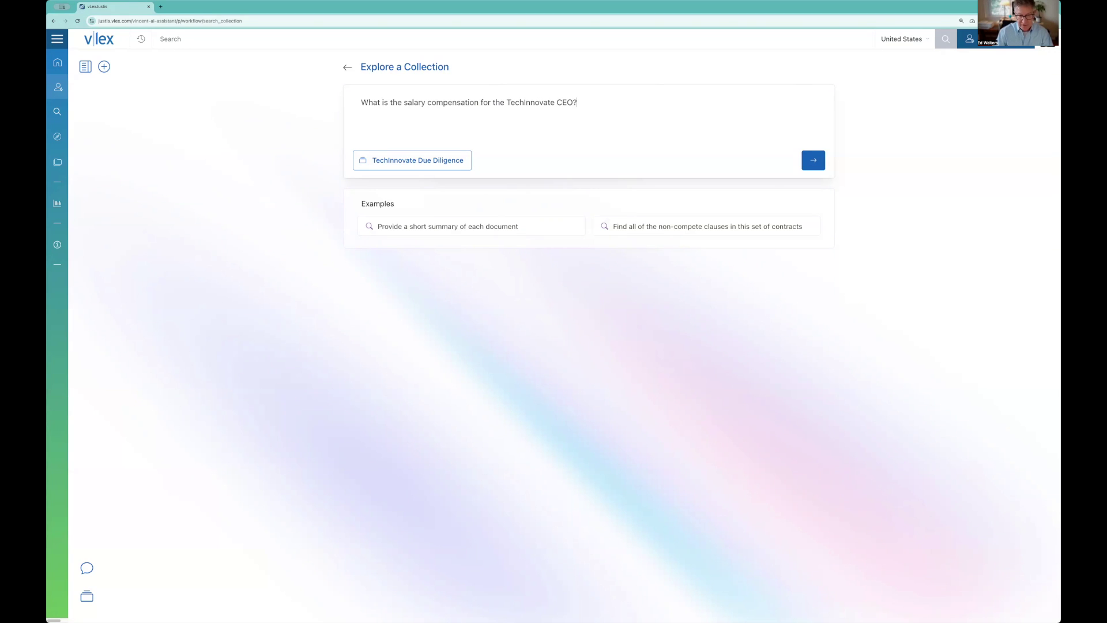
pyautogui.write('?')
pyautogui.click(814, 163)
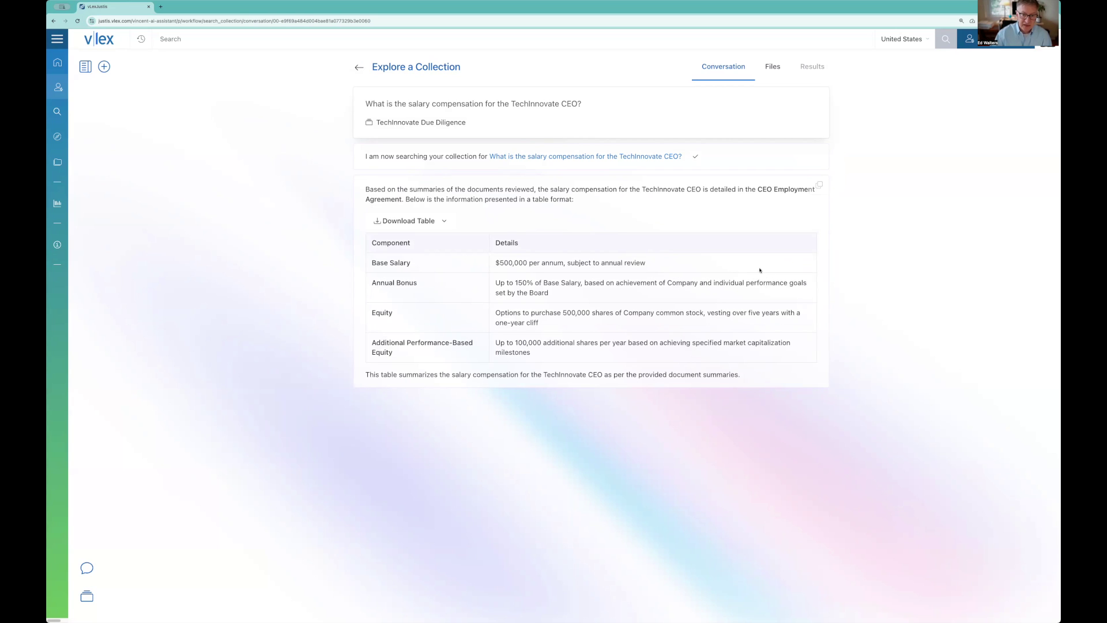
# Go back from the collection answer and browse the home page's Workflows cards.
pyautogui.click(358, 68)
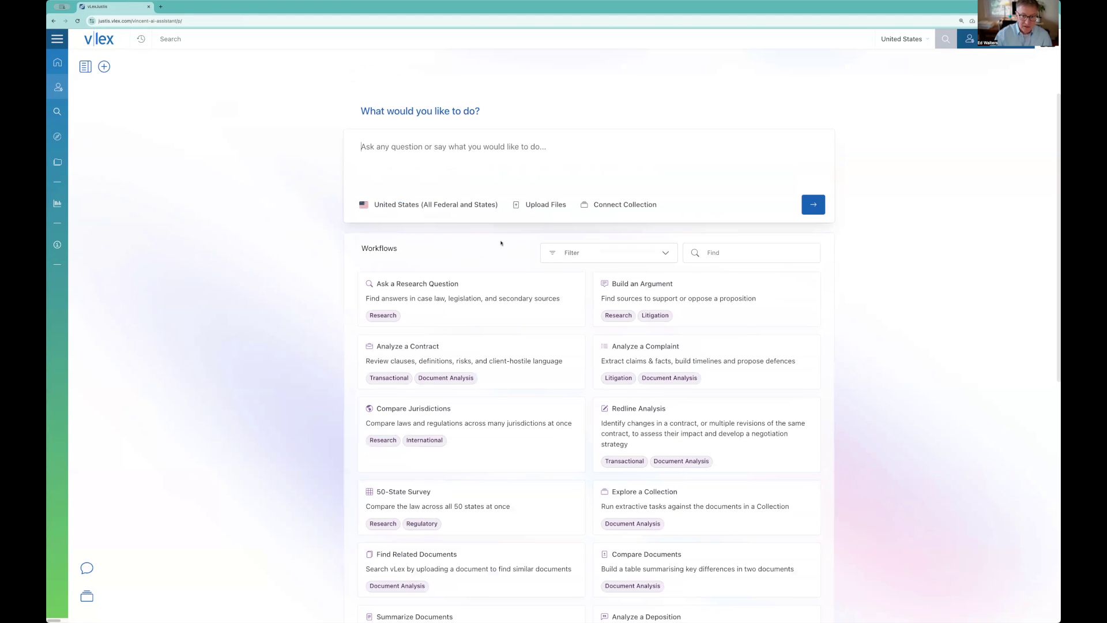
pyautogui.scroll(-1, 496, 282)
pyautogui.scroll(-3, 496, 281)
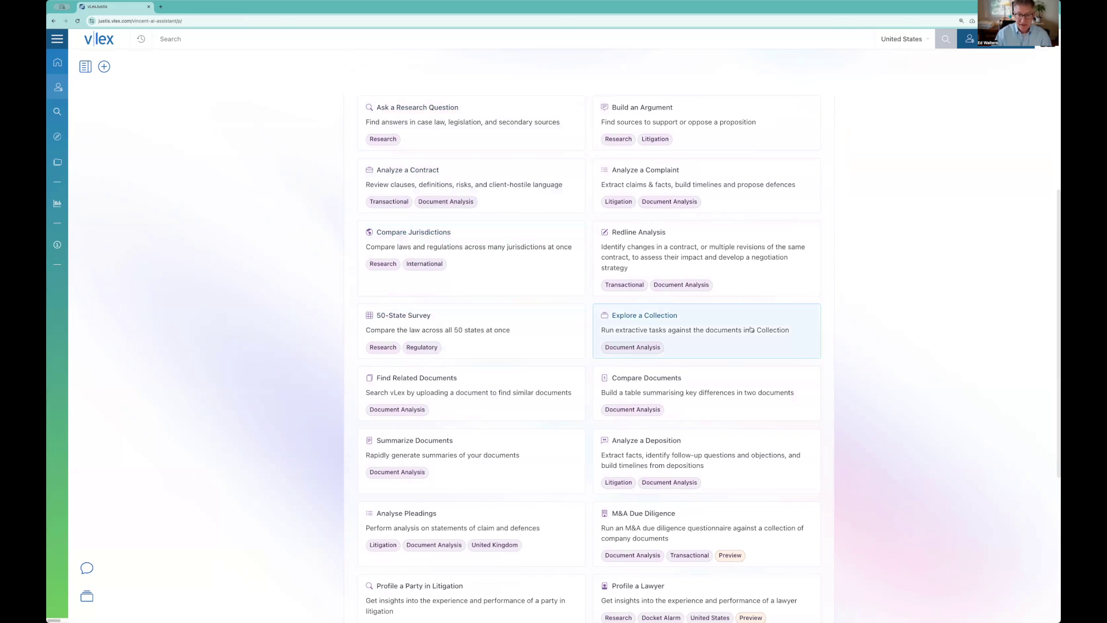
pyautogui.scroll(-3, 724, 412)
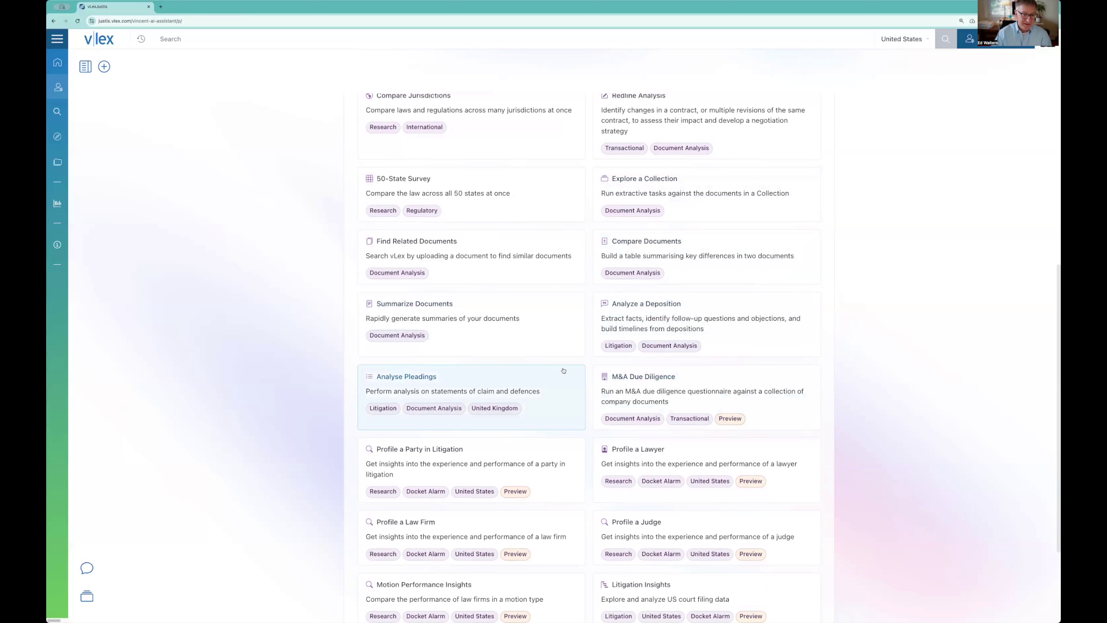
pyautogui.scroll(-1, 563, 371)
pyautogui.scroll(1, 564, 371)
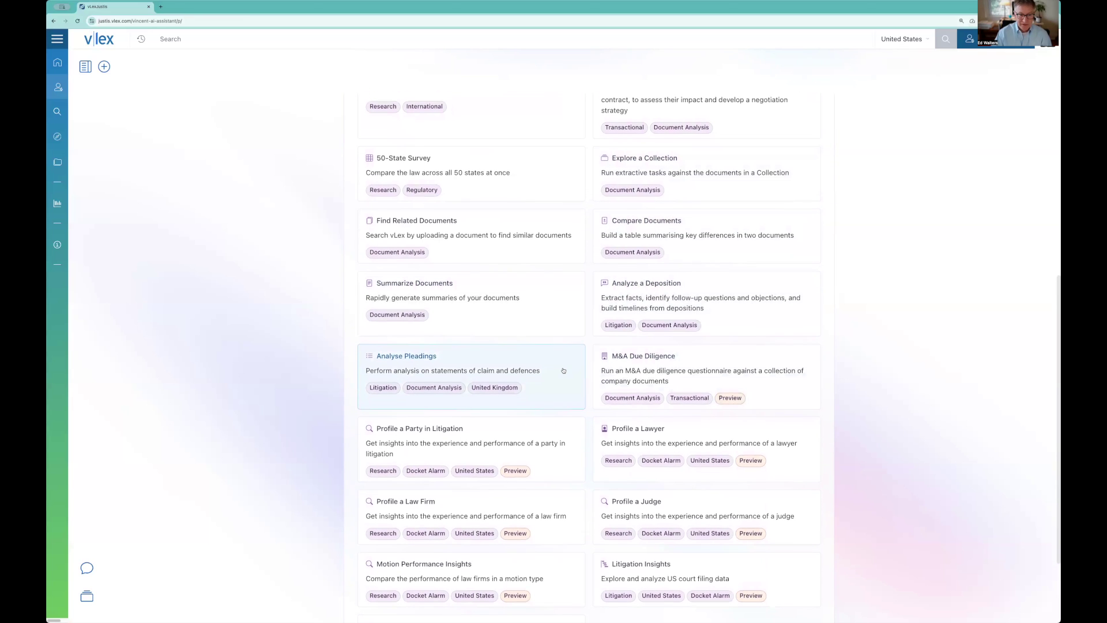
pyautogui.scroll(1, 563, 371)
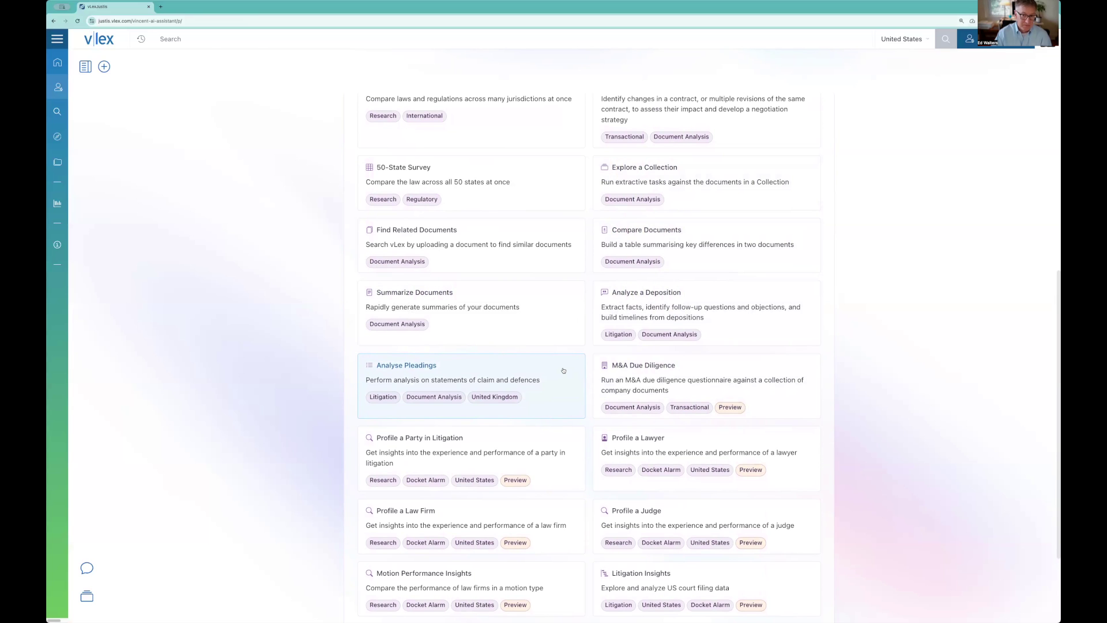
pyautogui.scroll(5, 564, 370)
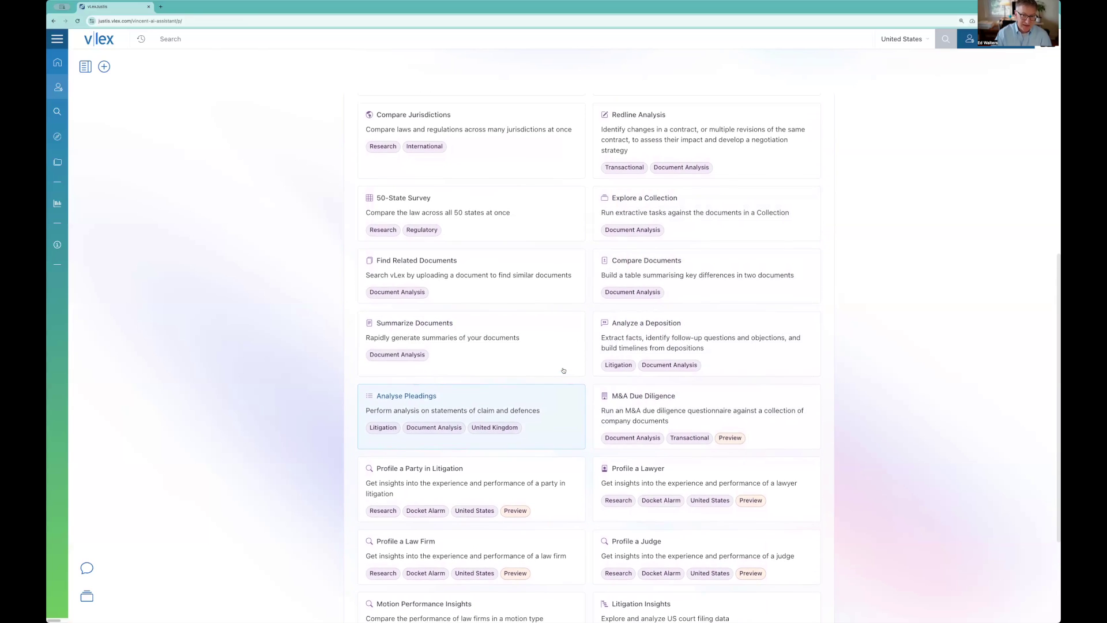
pyautogui.scroll(12, 563, 371)
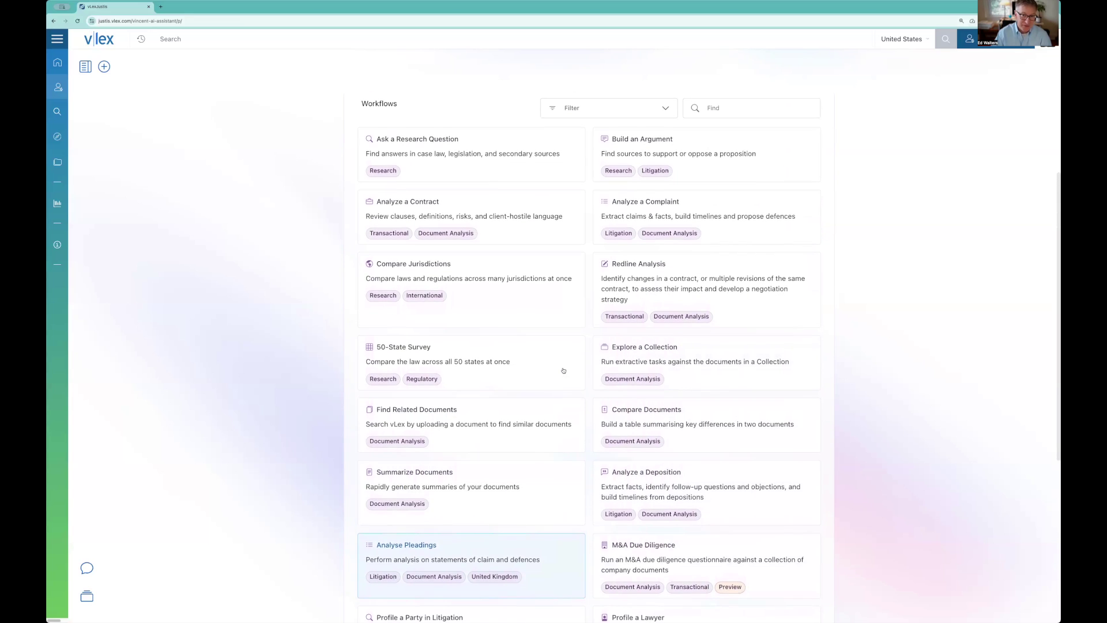
pyautogui.scroll(1, 563, 371)
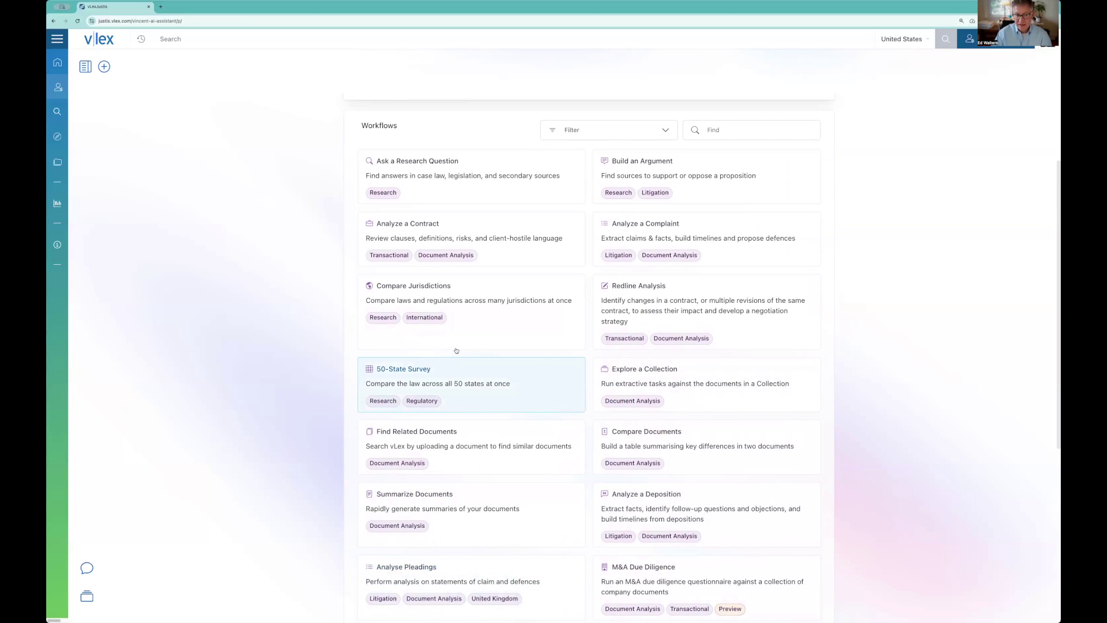
pyautogui.scroll(-17, 323, 299)
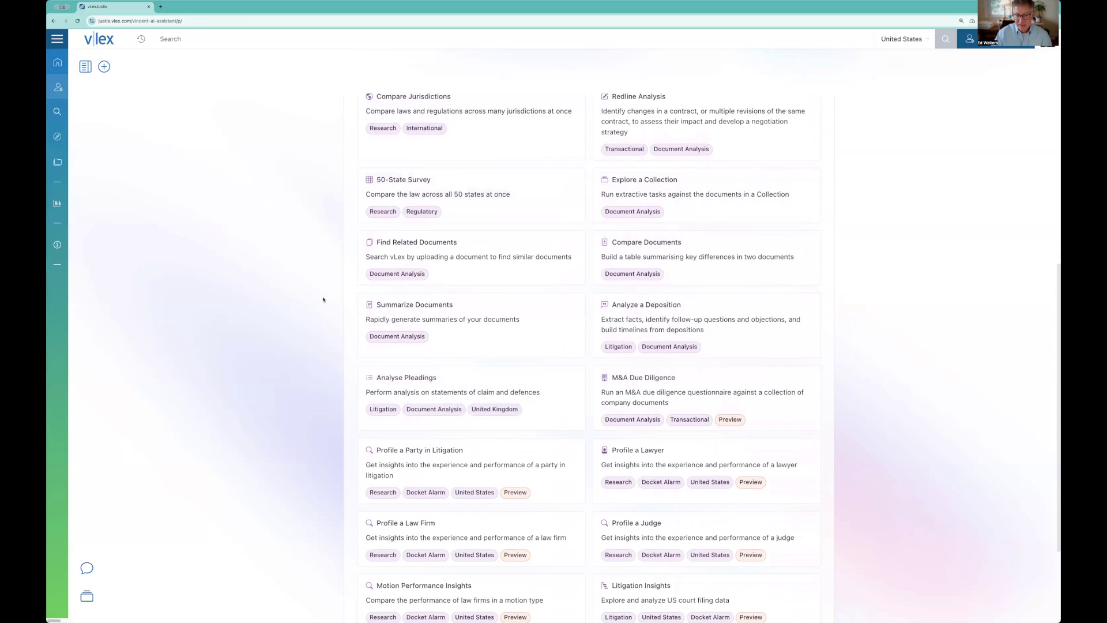
pyautogui.scroll(-4, 323, 299)
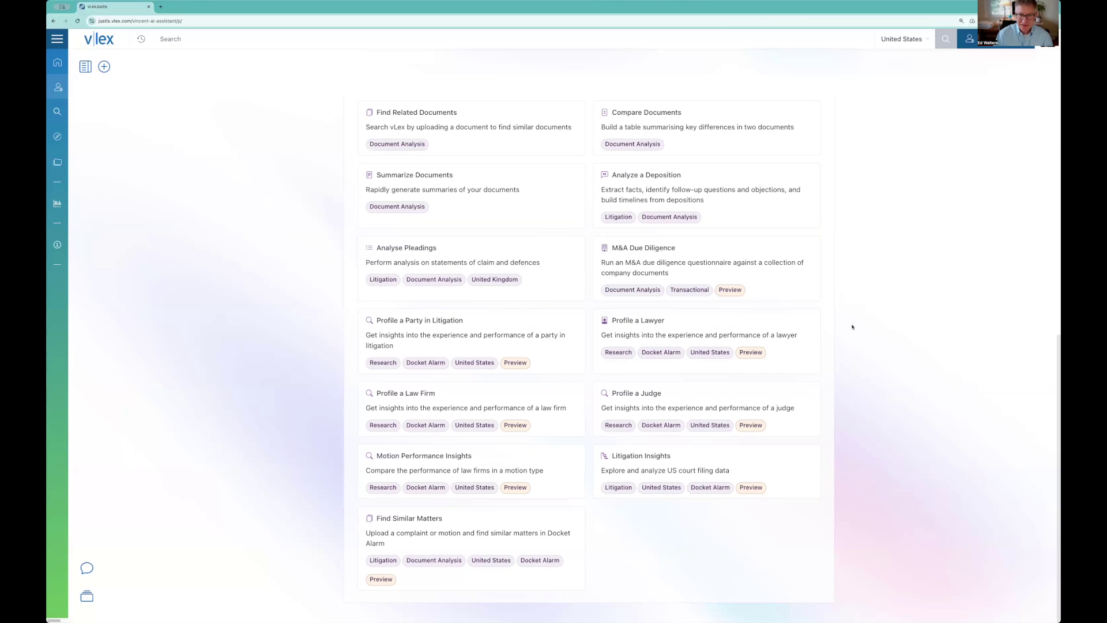
pyautogui.scroll(8, 852, 327)
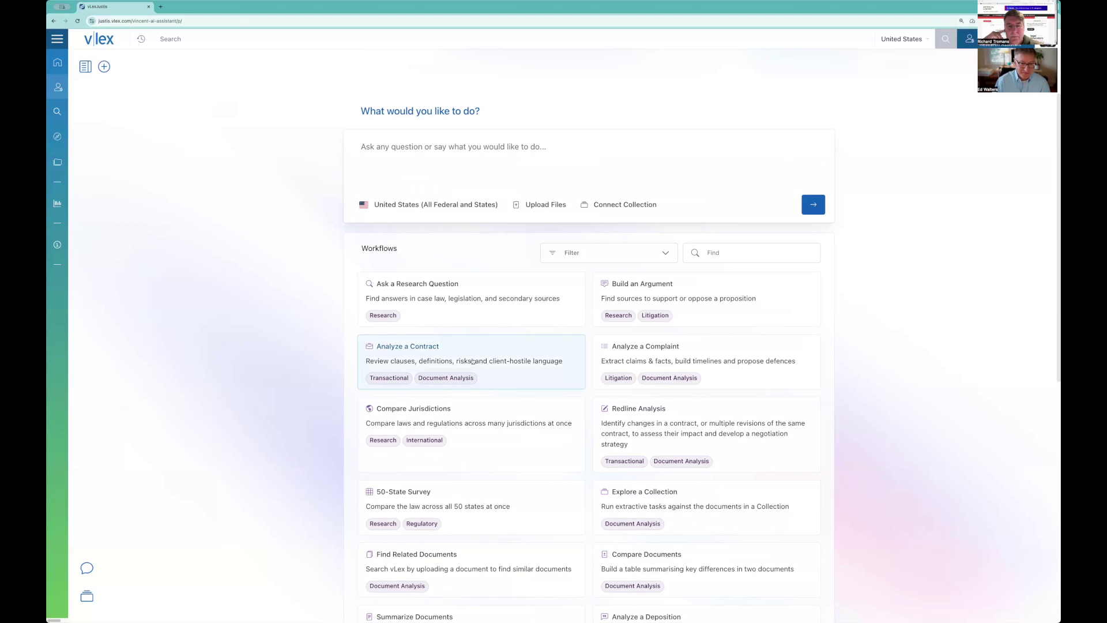
# Open Analyze a Contract and upload the Garden City Hospital asset purchase agreement.
pyautogui.click(472, 362)
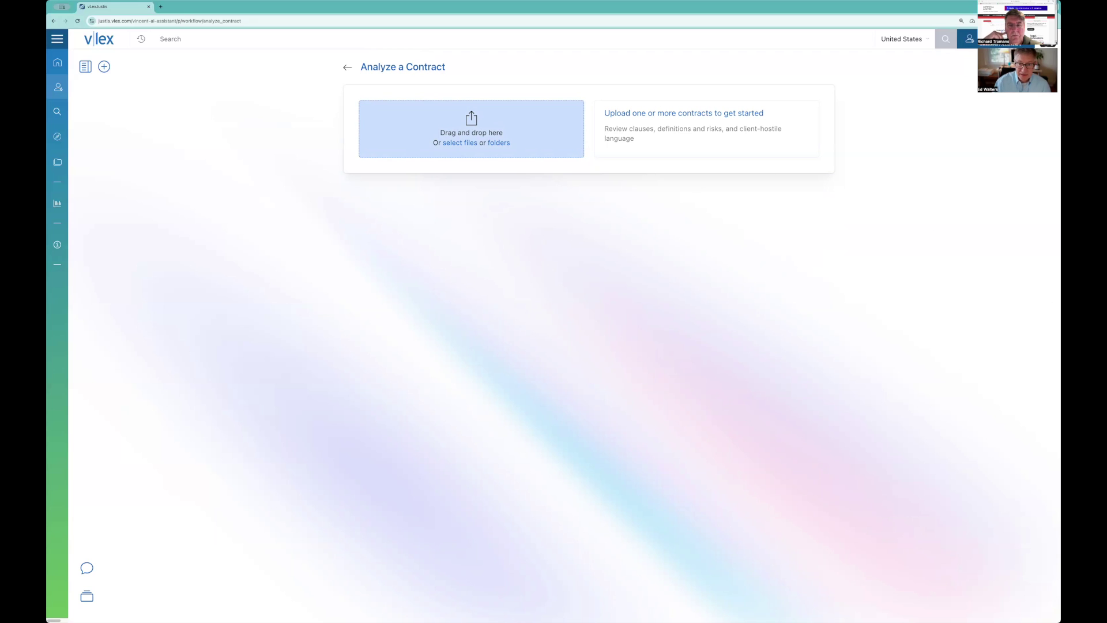
pyautogui.moveTo(793, 264); pyautogui.dragTo(459, 143)
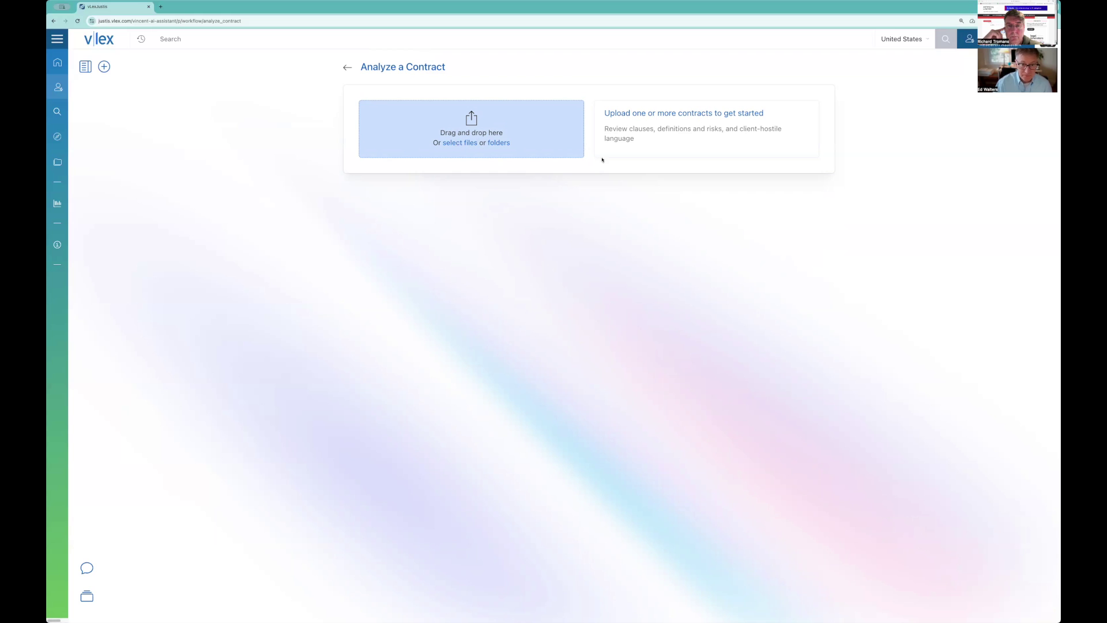
pyautogui.click(344, 67)
pyautogui.click(540, 353)
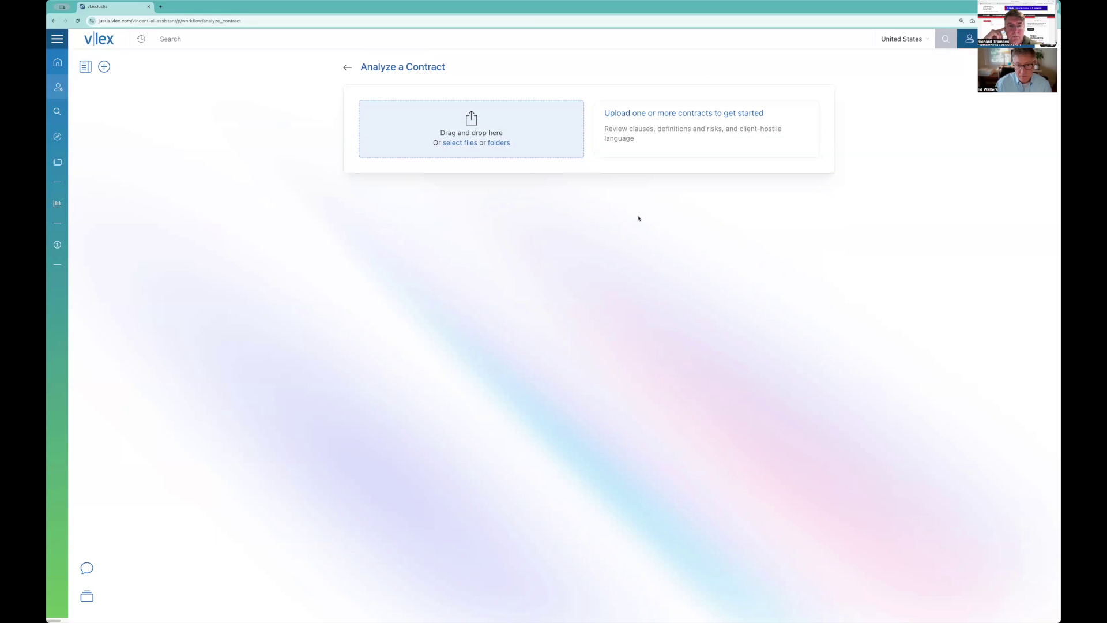
pyautogui.click(459, 144)
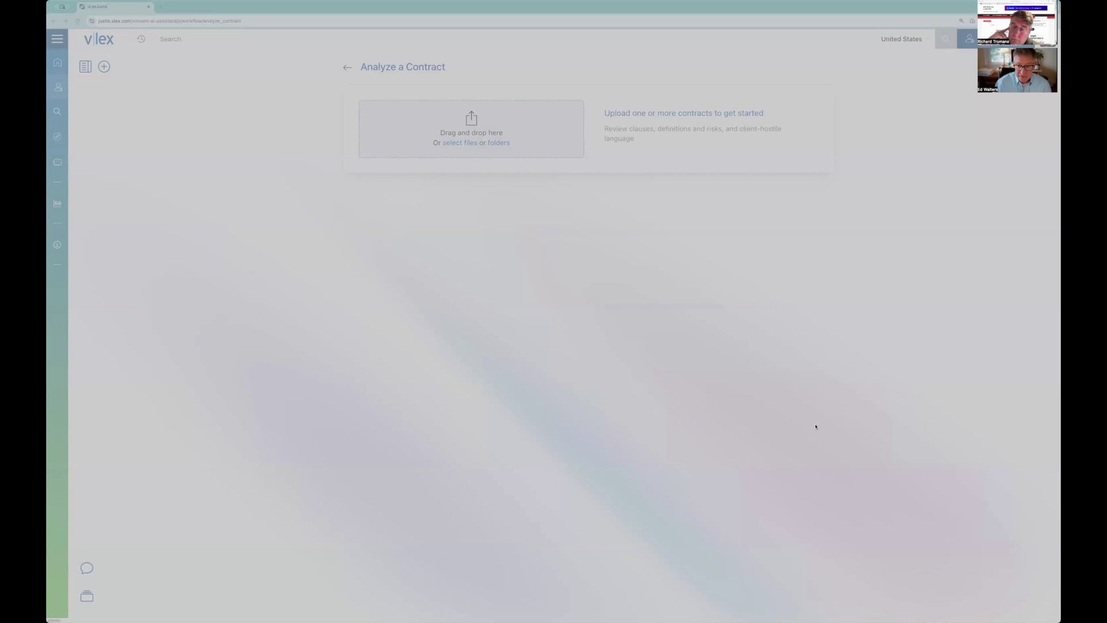
pyautogui.press('Escape')
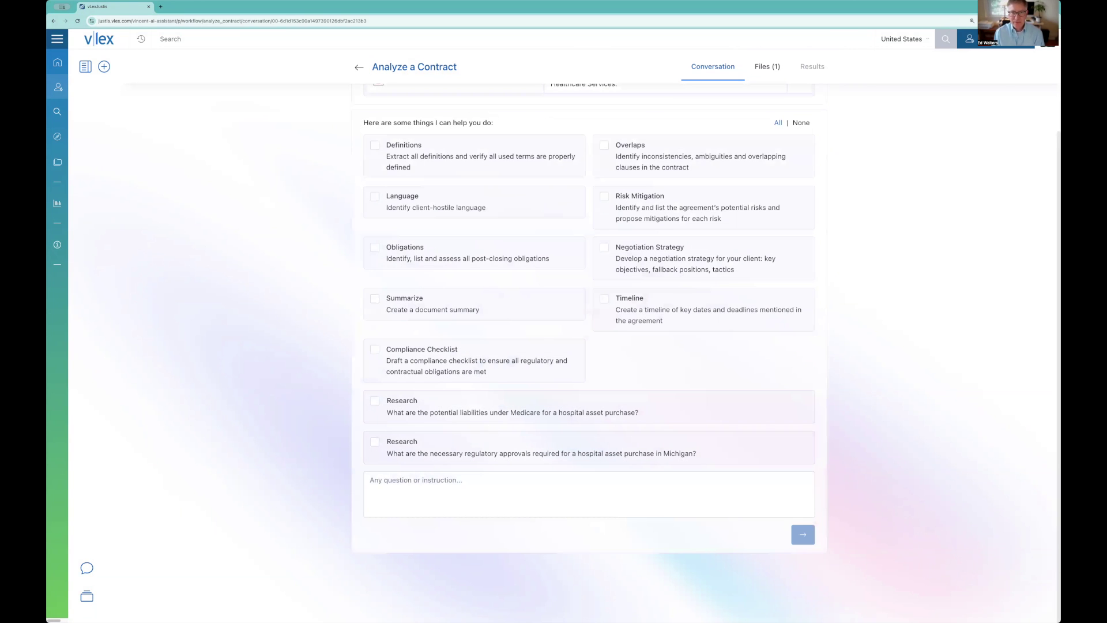
pyautogui.scroll(1, 757, 300)
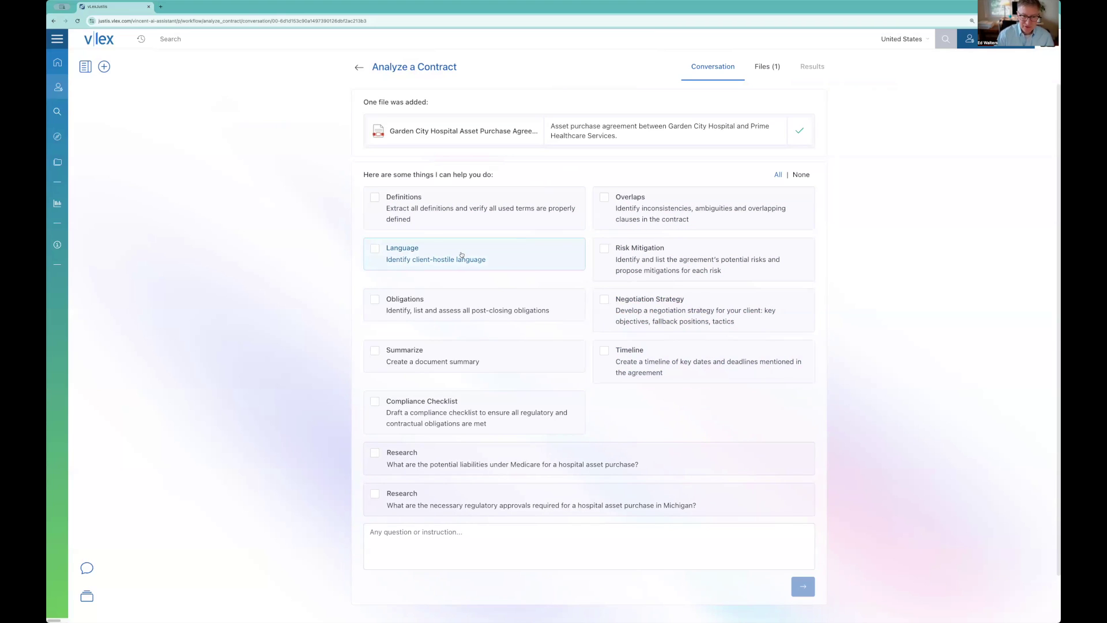
# Run the post-closing Obligations analysis on the uploaded Asset Purchase Agreement.
pyautogui.click(500, 297)
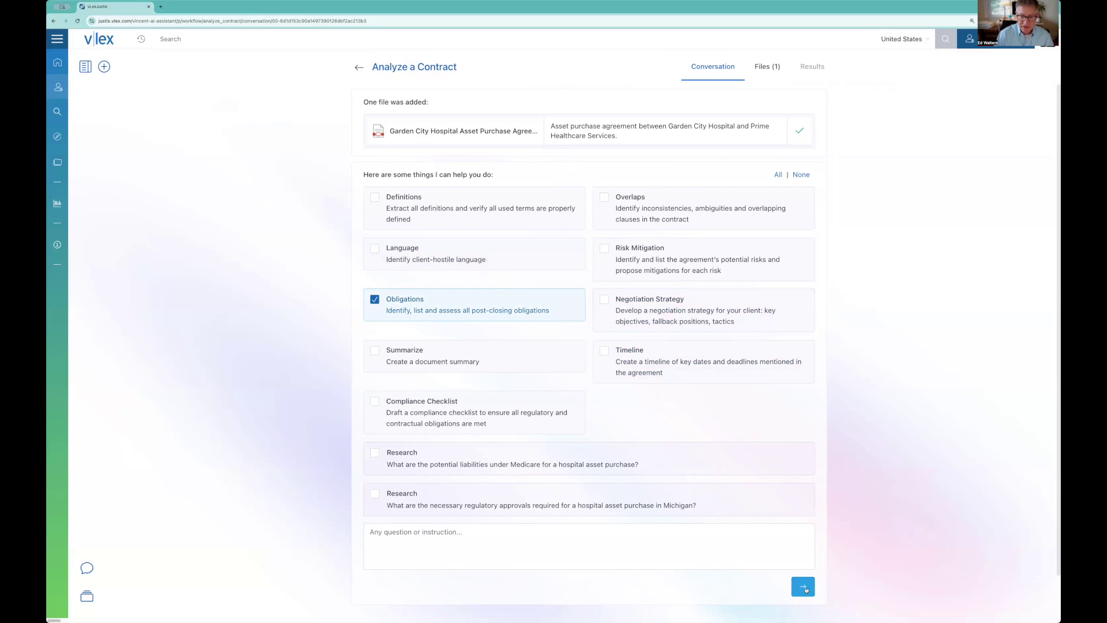
pyautogui.click(806, 588)
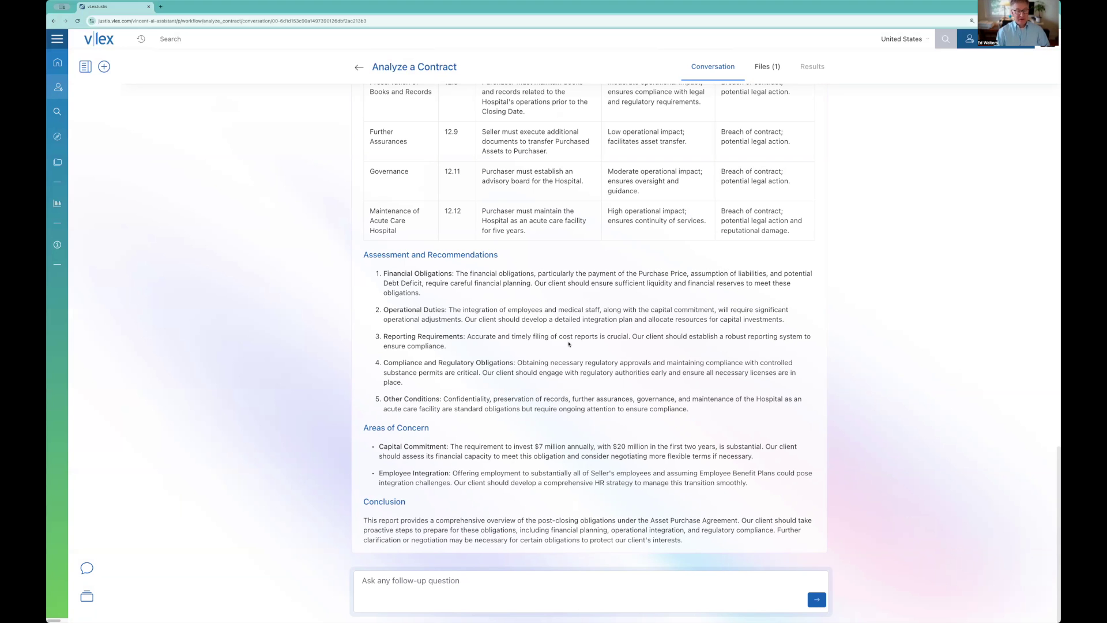
pyautogui.scroll(5, 588, 331)
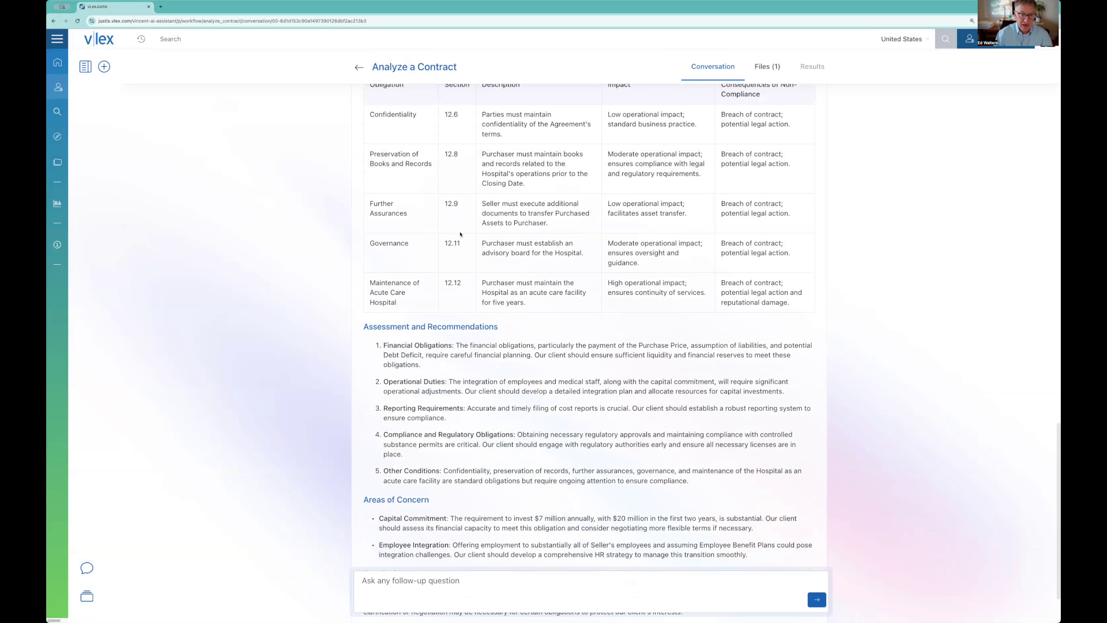
pyautogui.scroll(5, 459, 233)
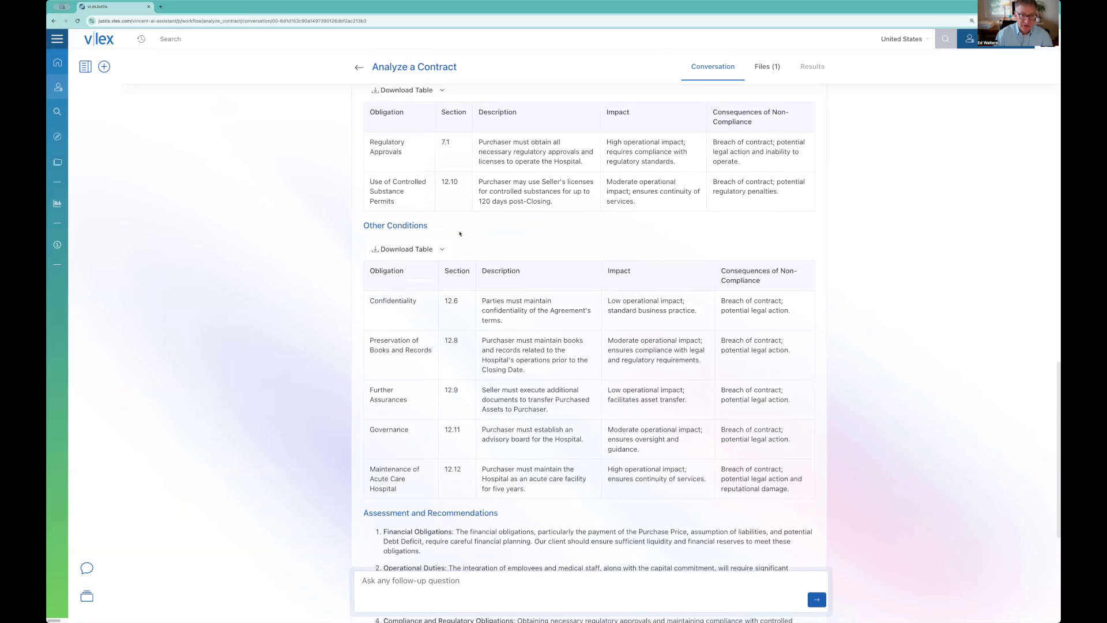
pyautogui.scroll(7, 459, 233)
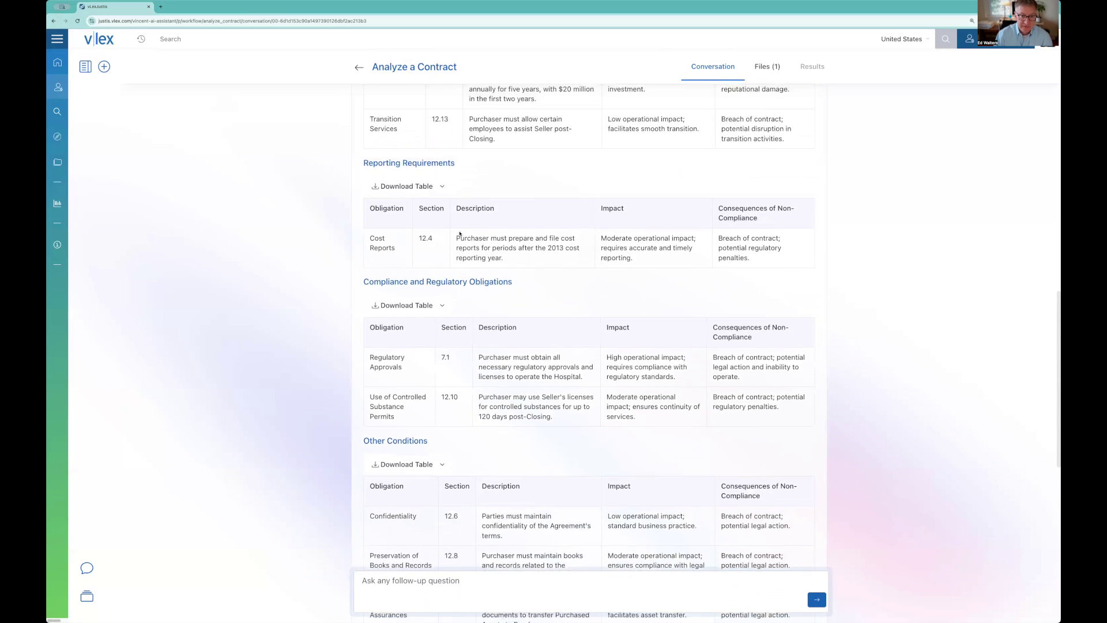
pyautogui.scroll(8, 459, 233)
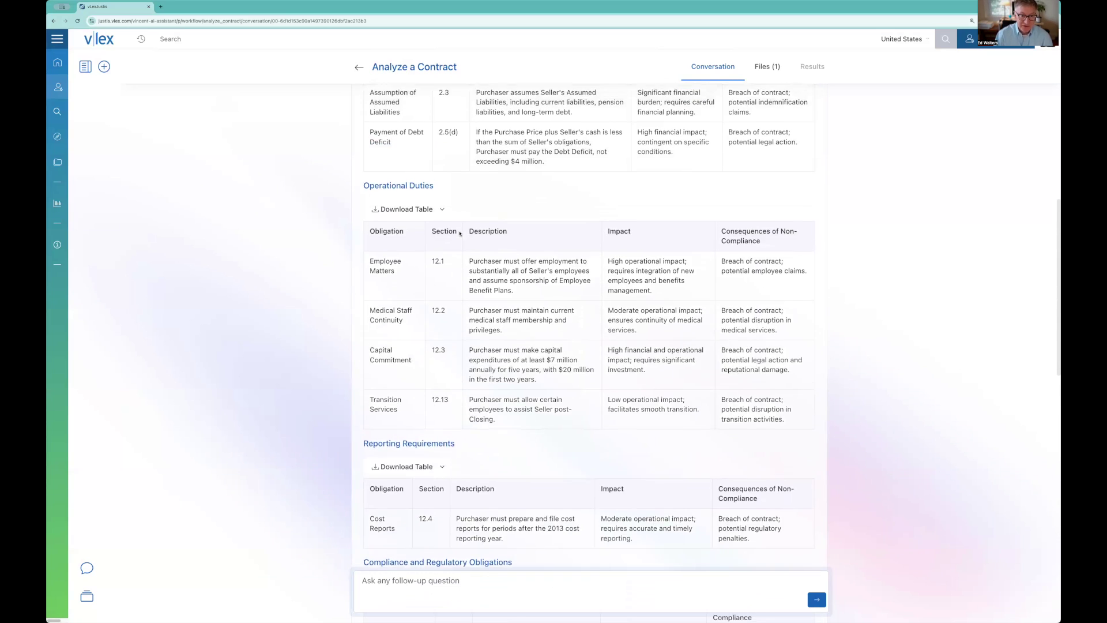
pyautogui.scroll(3, 460, 233)
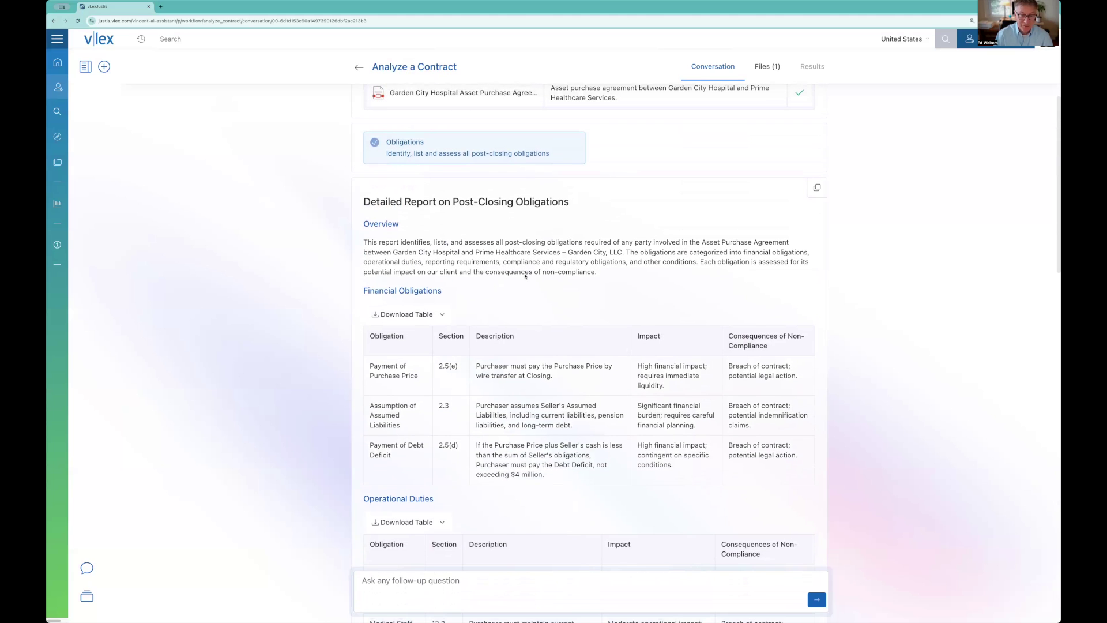
pyautogui.scroll(-4, 537, 266)
pyautogui.scroll(-1, 537, 267)
pyautogui.scroll(-1, 537, 266)
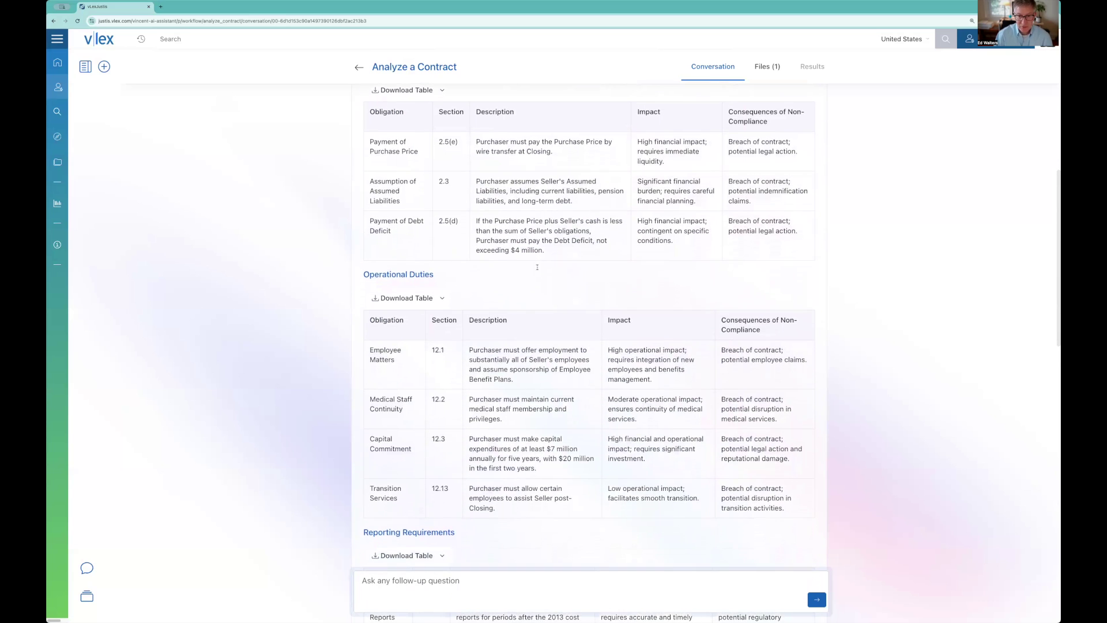
pyautogui.scroll(-6, 537, 266)
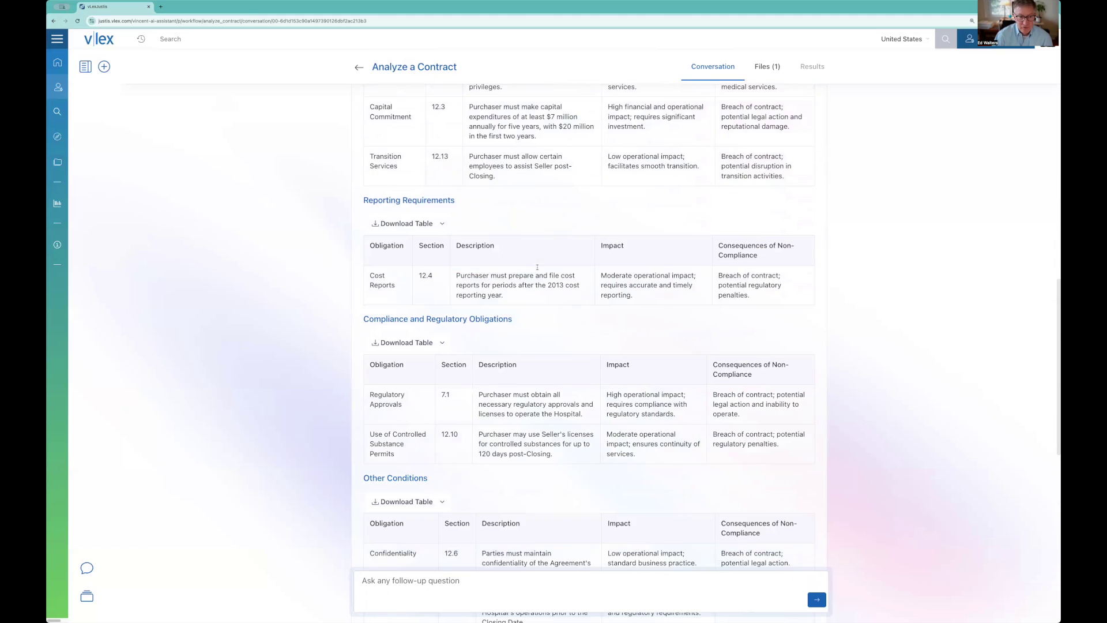
pyautogui.scroll(-1, 627, 319)
pyautogui.scroll(-3, 627, 319)
pyautogui.scroll(-2, 626, 319)
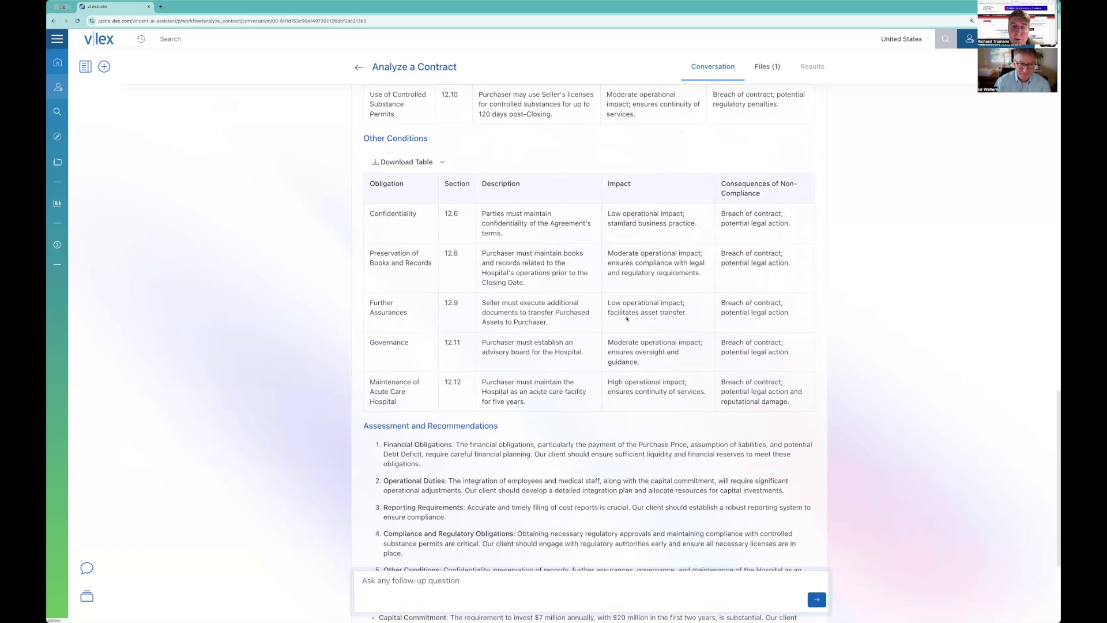
pyautogui.scroll(-3, 627, 319)
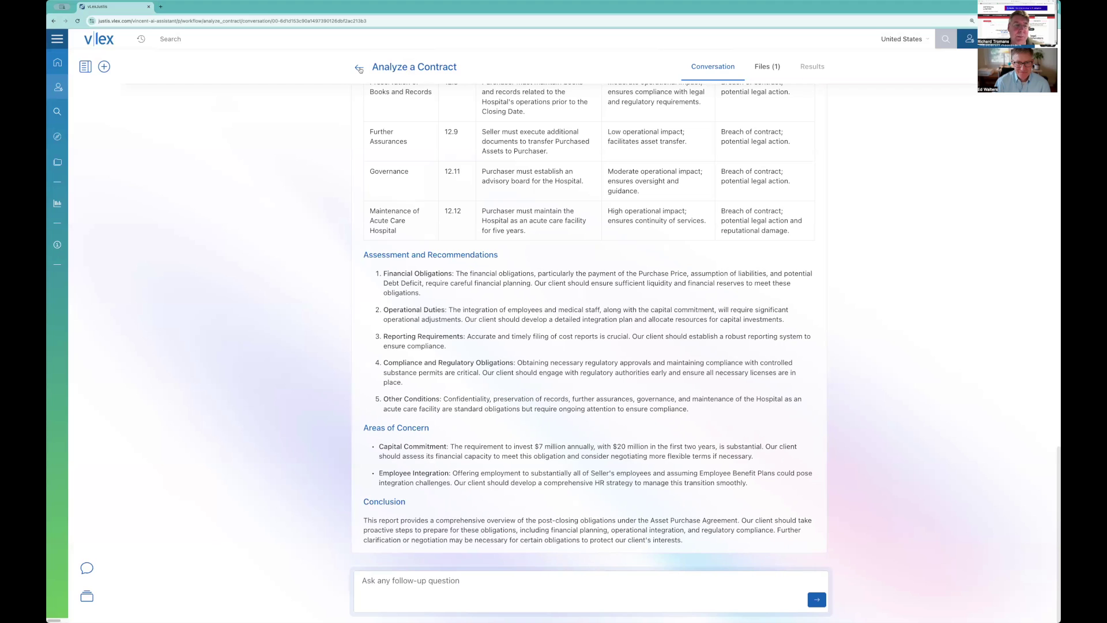
# Go back from Analyze a Contract to the Vincent AI home page.
pyautogui.click(359, 68)
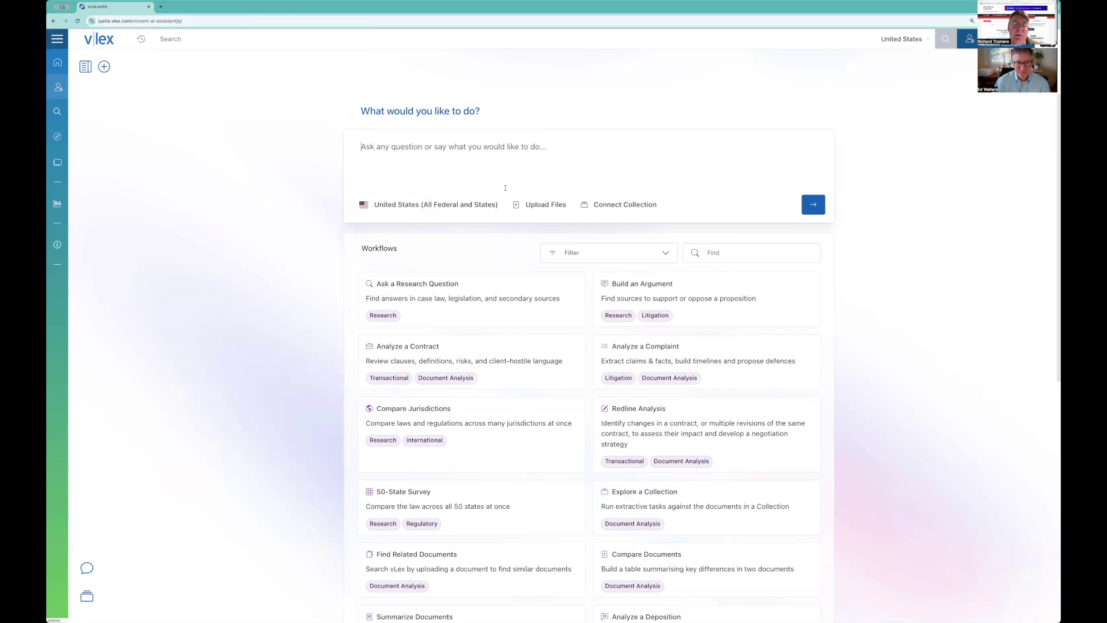